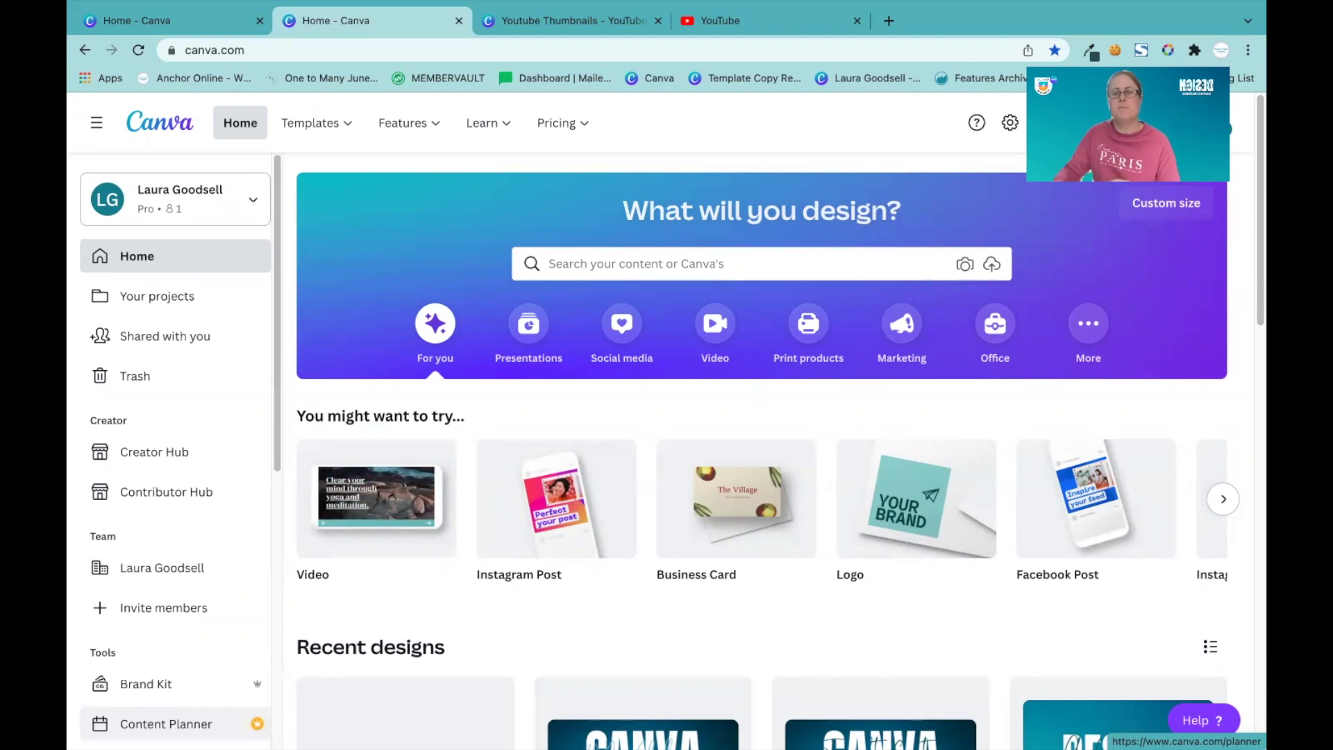
Start a new blank Instagram Post design.
click(792, 264)
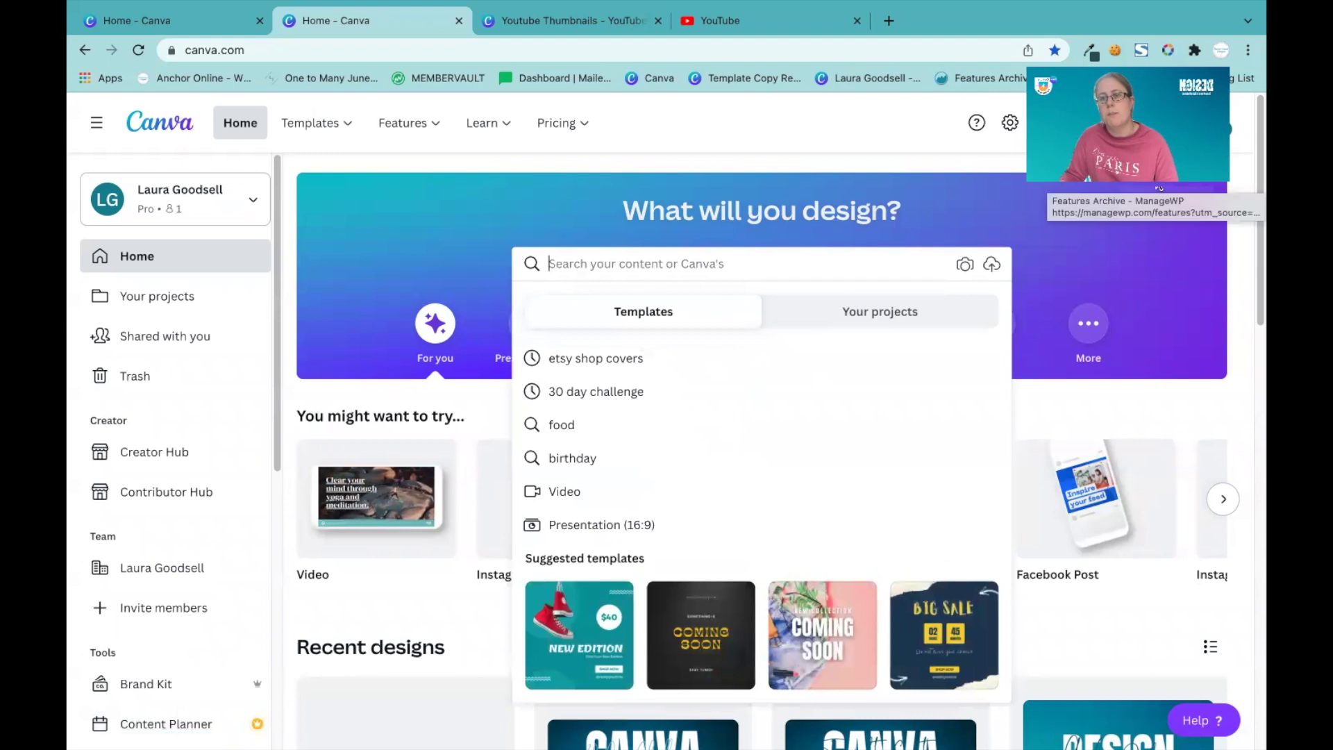
click(1139, 129)
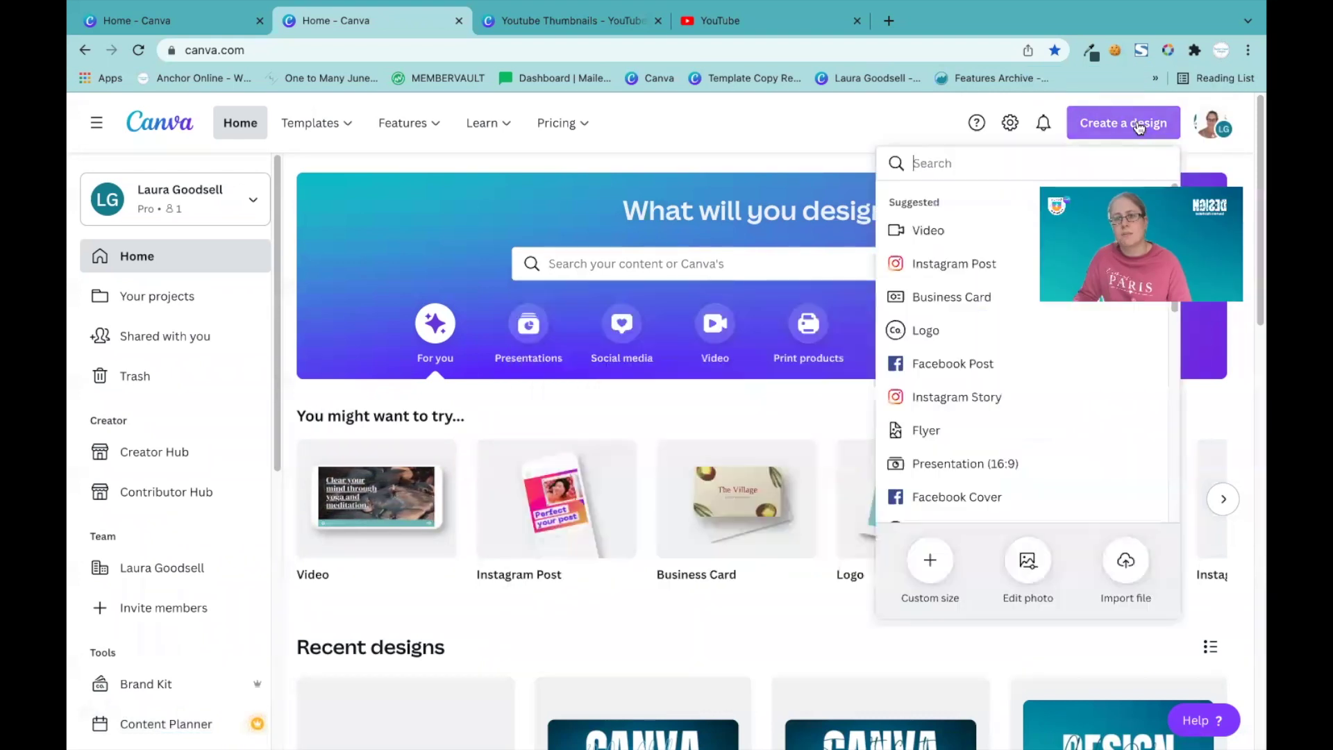
click(969, 268)
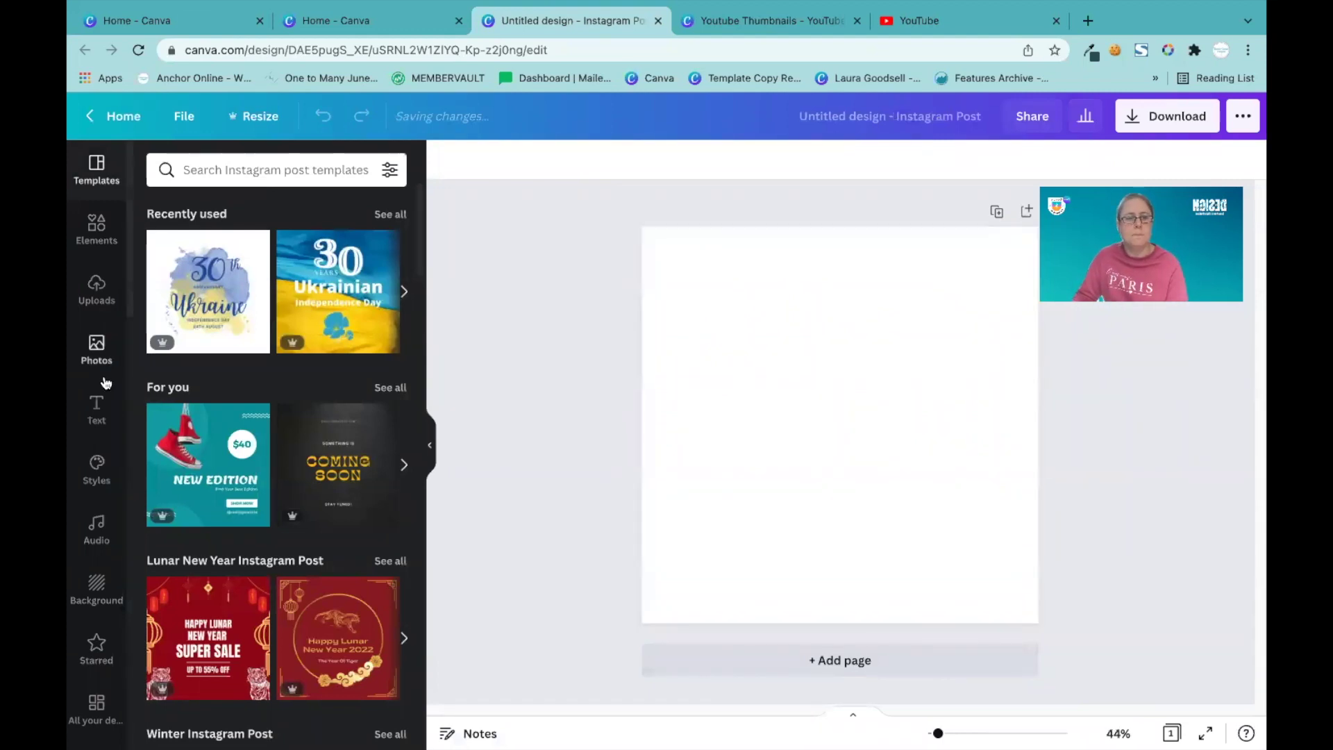
Show the full apps library in the sidebar, listing Bitmoji, Pixabay, YouTube and more.
scroll(86, 486, down, 10)
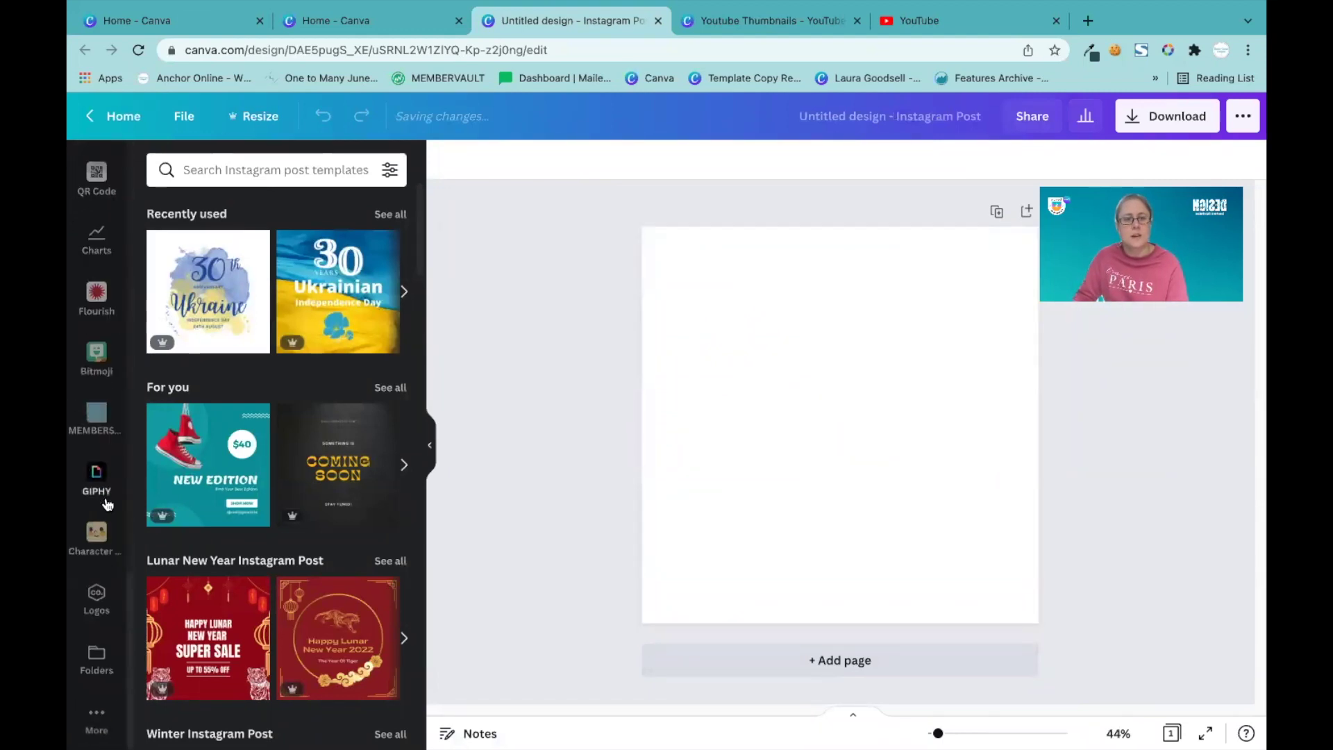
click(97, 727)
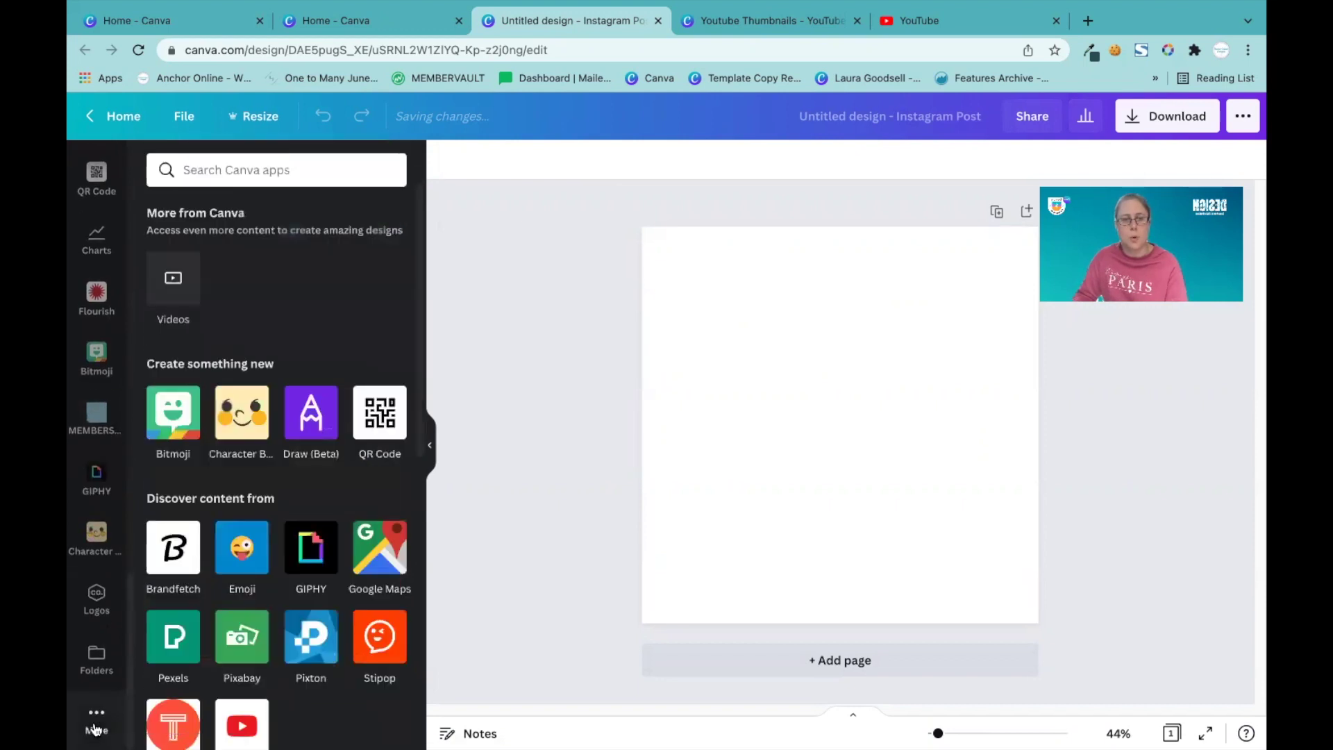
scroll(311, 617, down, 5)
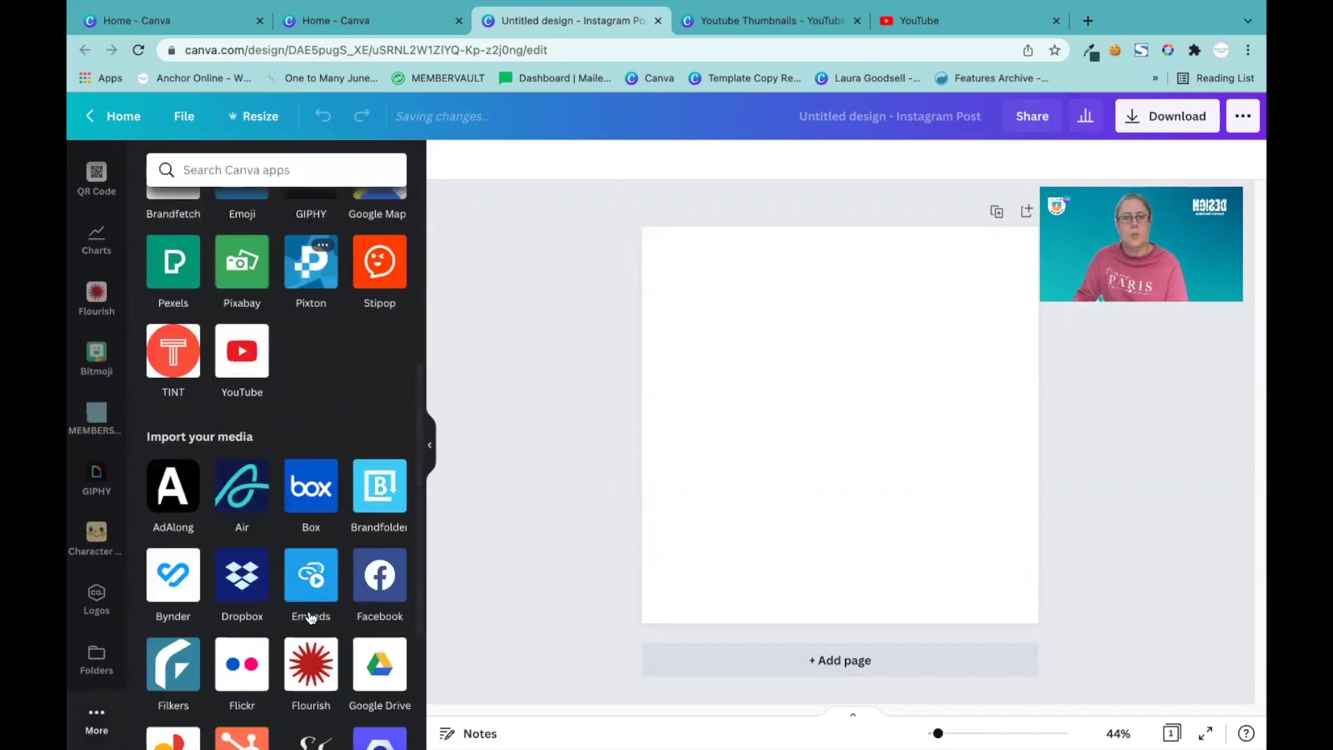
scroll(338, 510, up, 4)
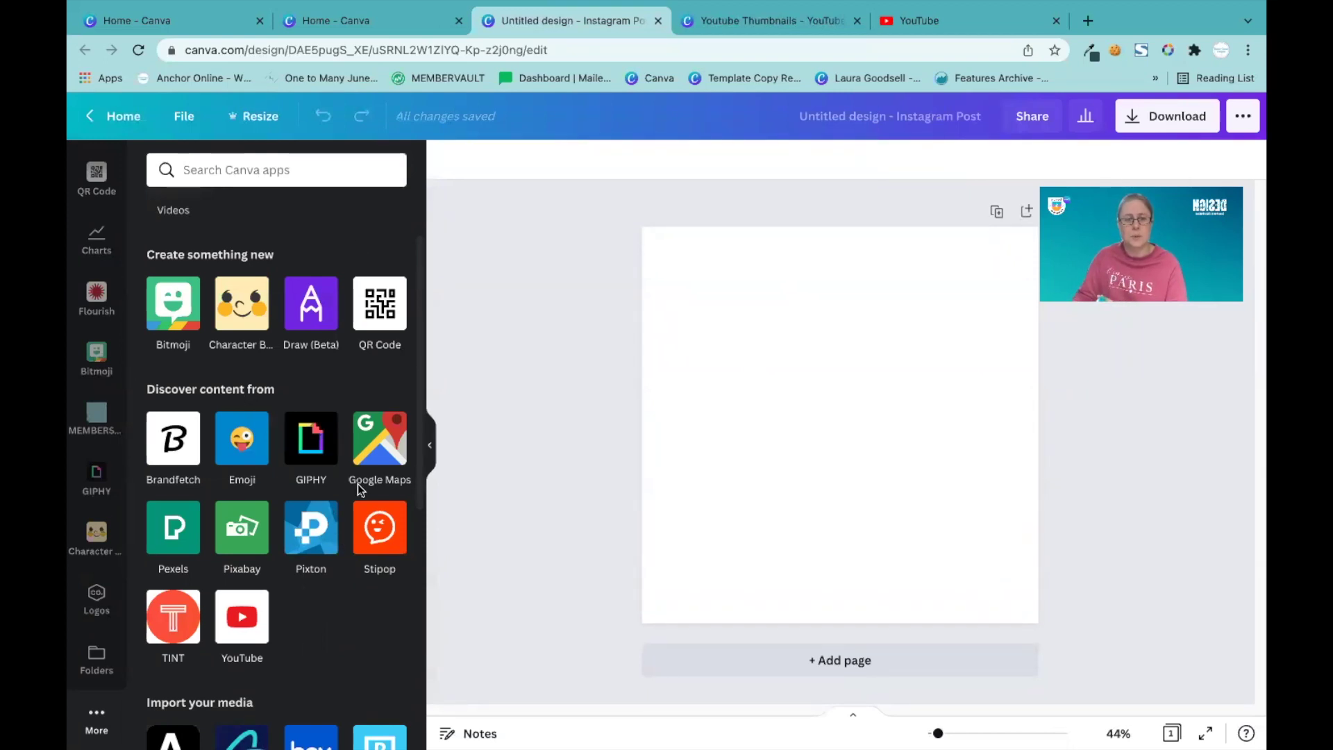
mouse_move(236, 304)
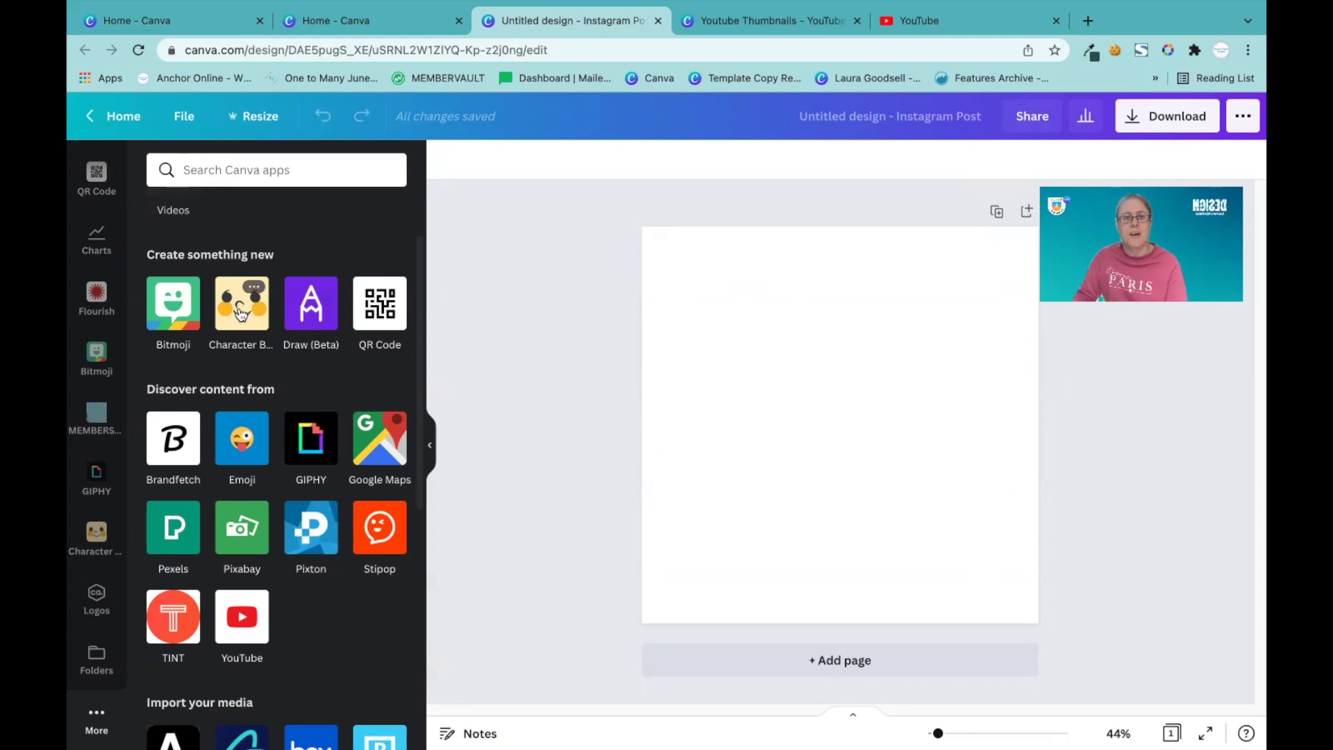
Open the Character Builder app, pick the yellow hair colour, and show every head style.
click(239, 313)
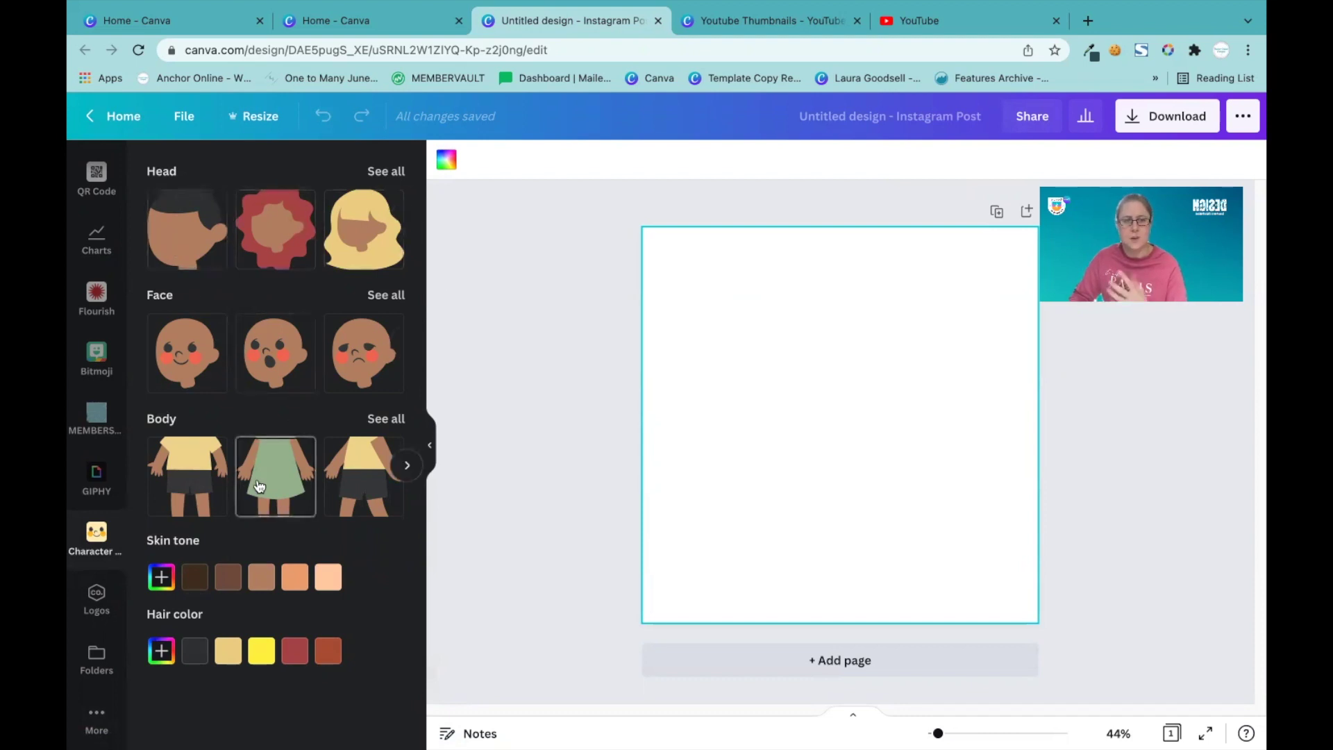
click(261, 654)
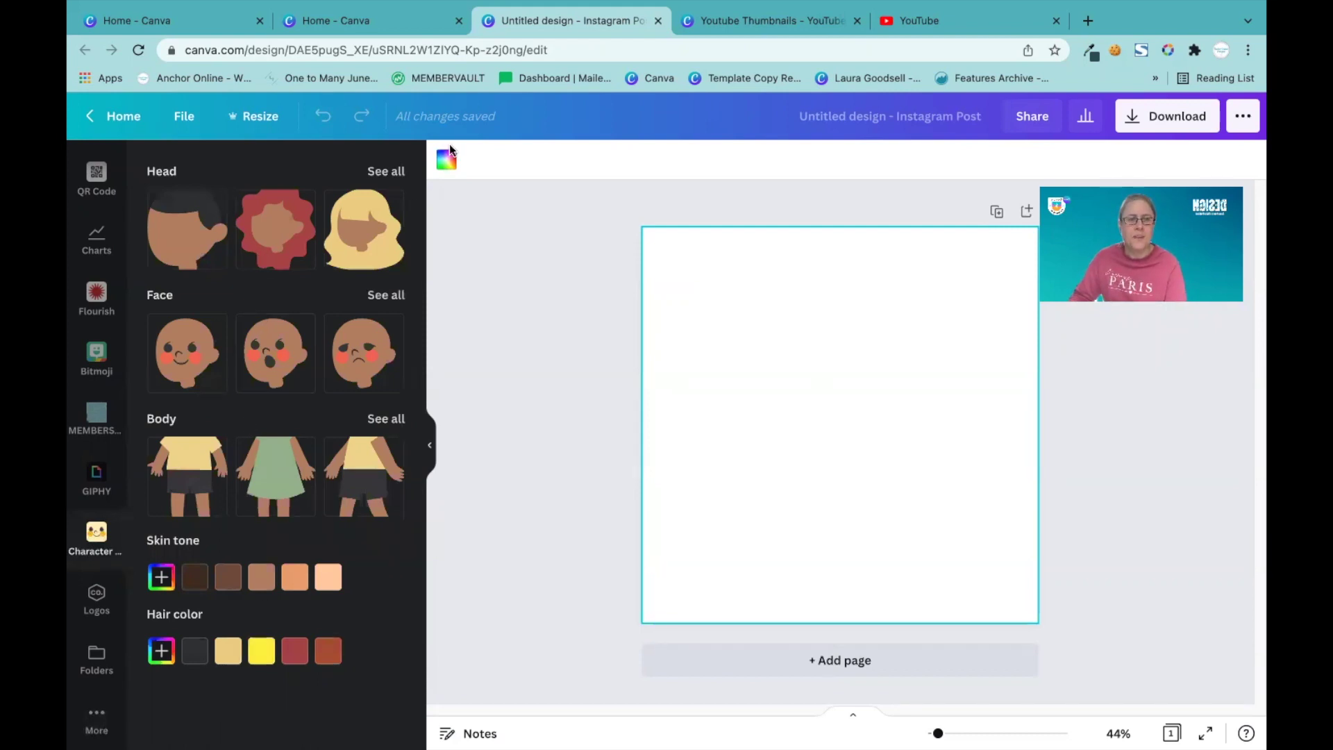
click(391, 173)
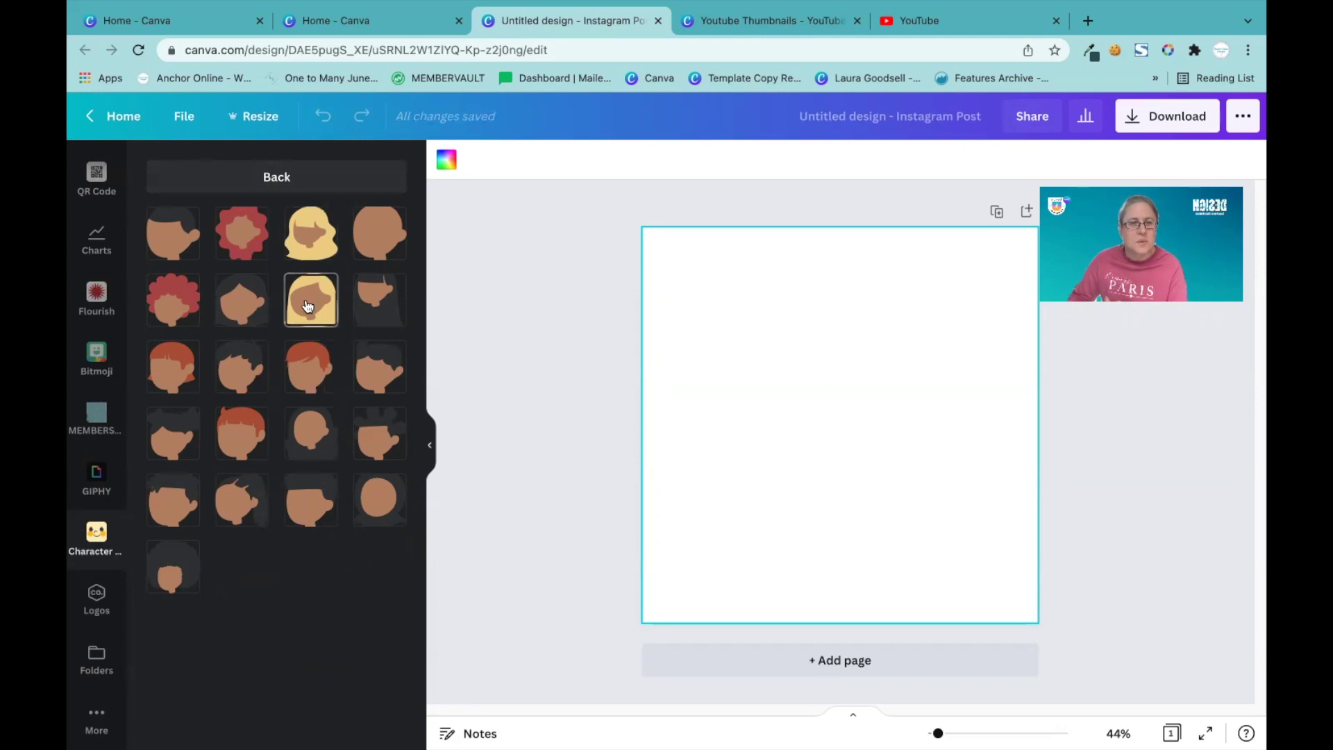
Add a dark-haired girl character to the page and change her hair to blonde.
click(240, 306)
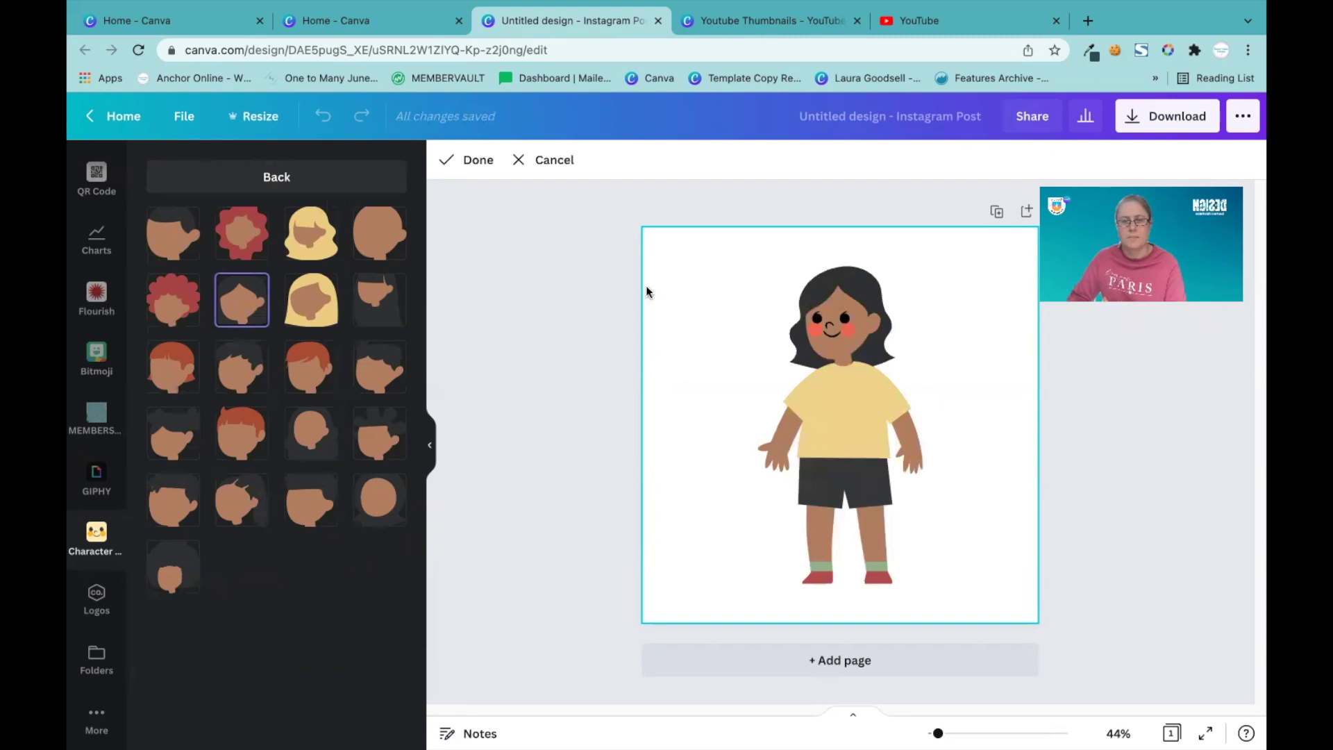
click(303, 176)
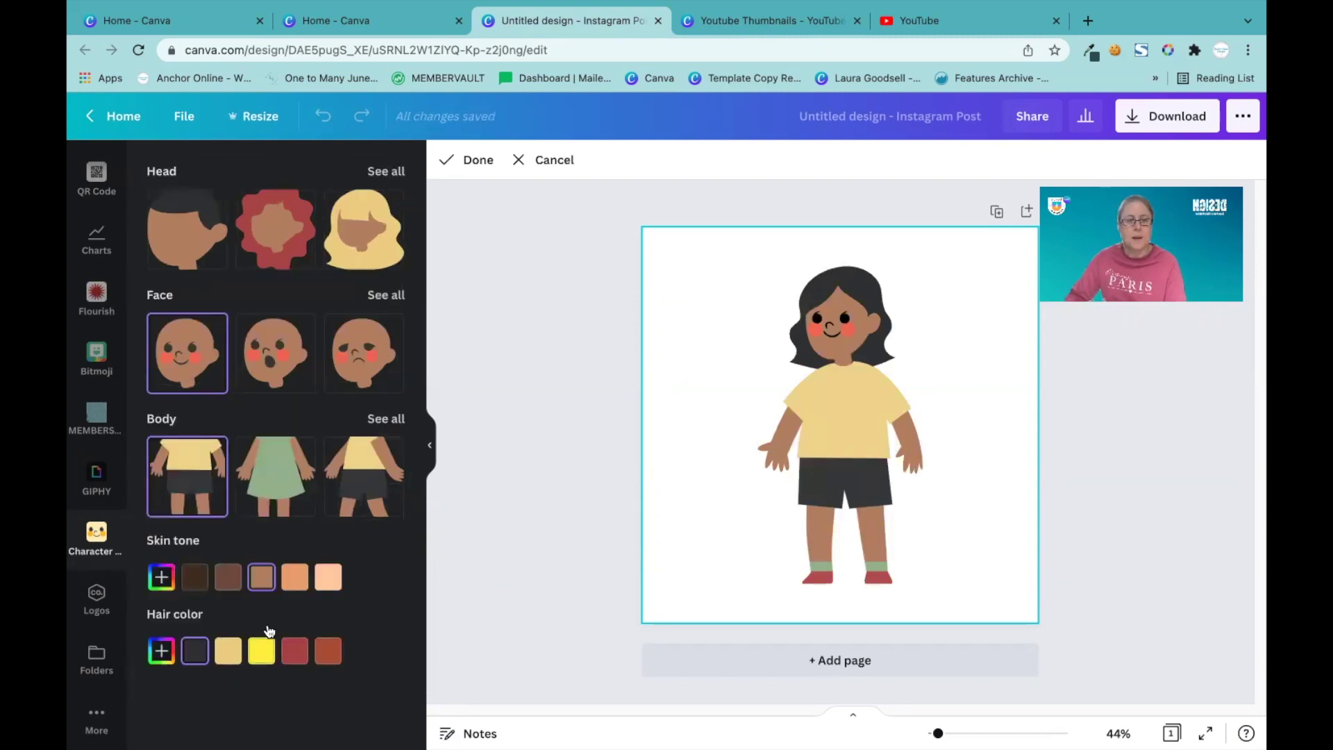
click(228, 652)
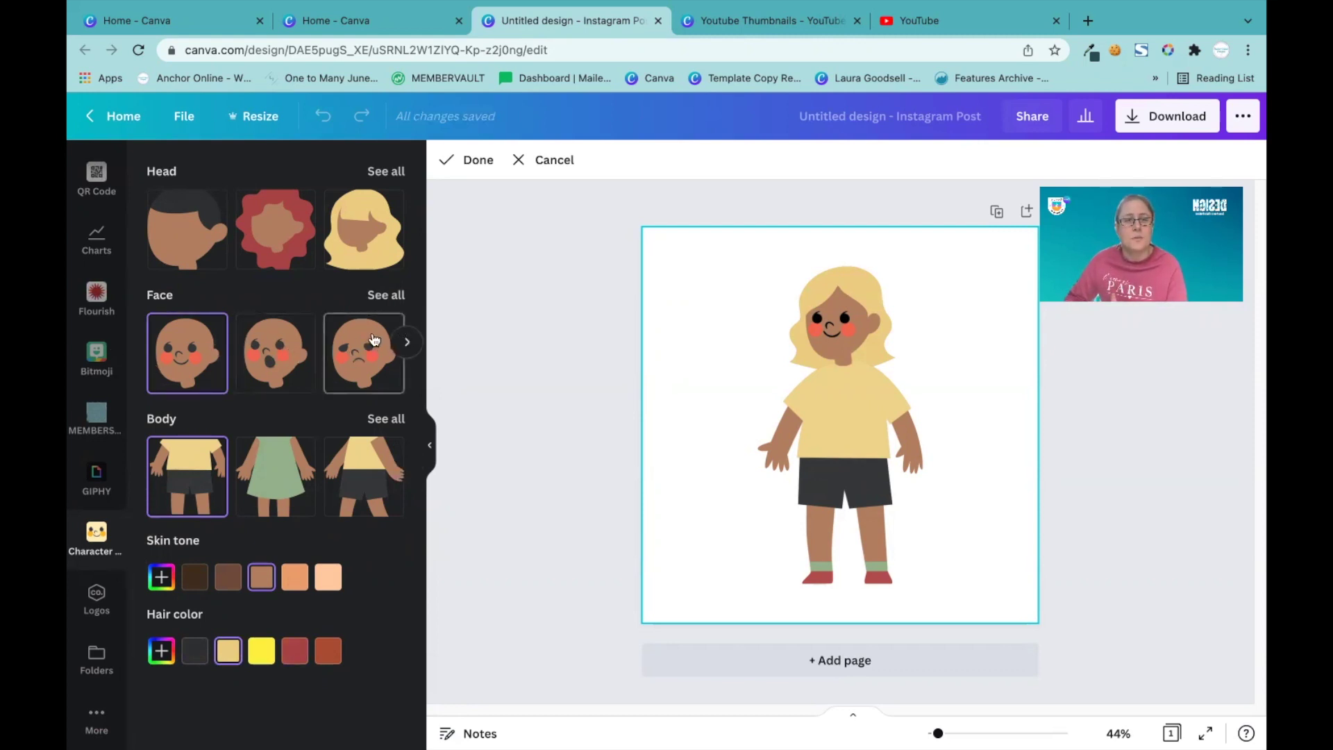
Give the girl the closed-eyes smiling face after briefly trying the big-smile face.
click(407, 342)
click(407, 344)
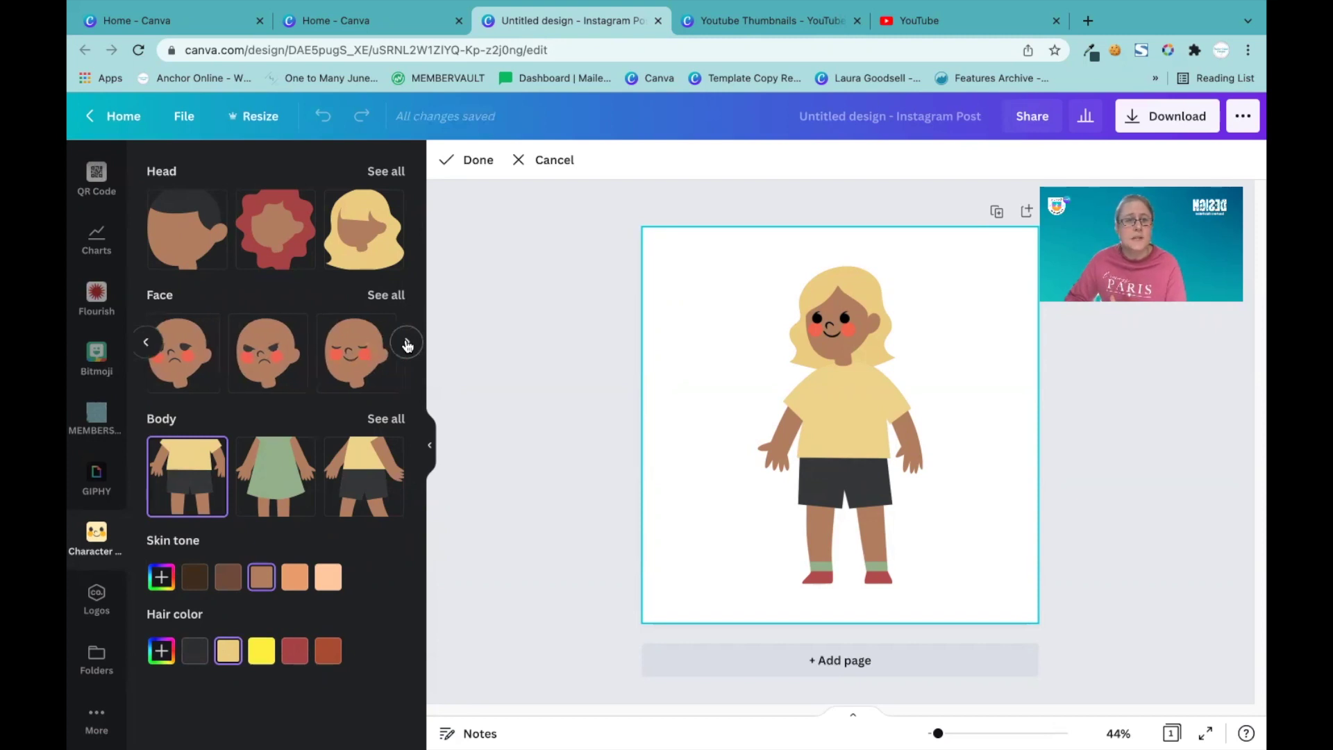
click(407, 344)
click(178, 364)
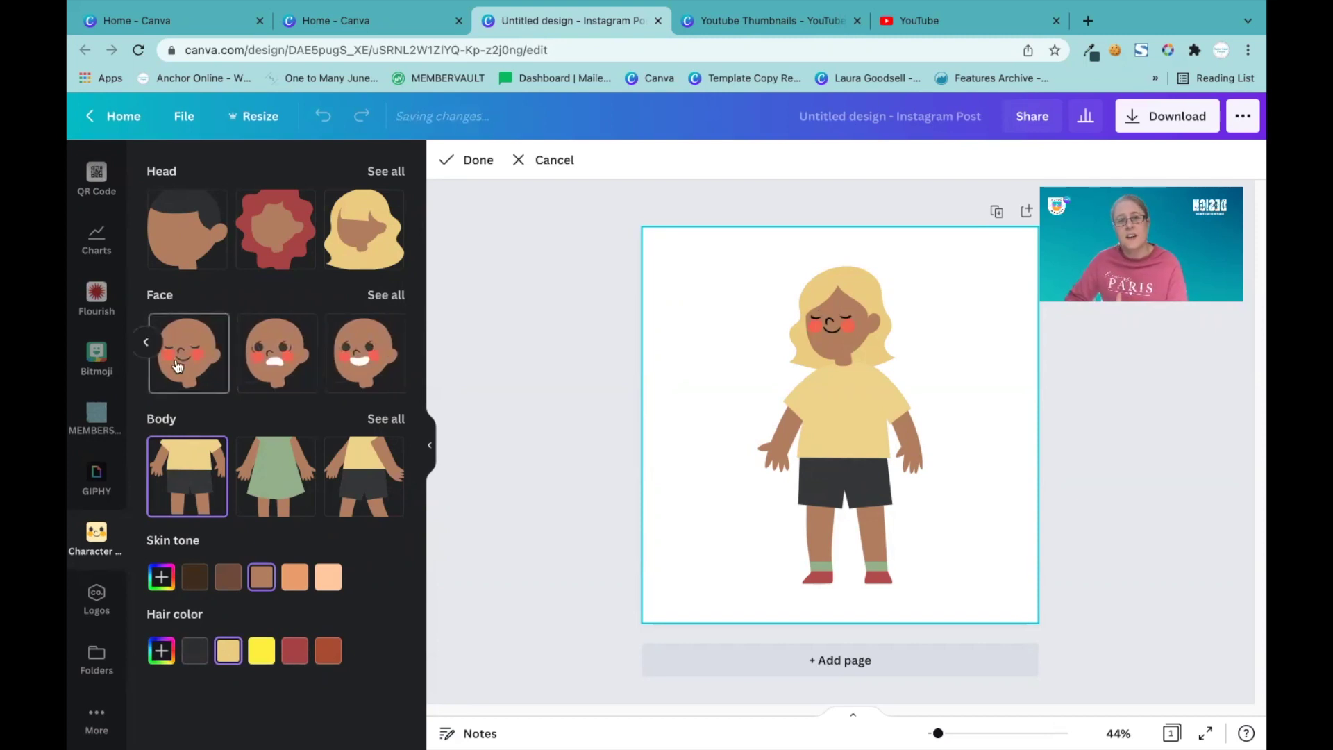
click(353, 362)
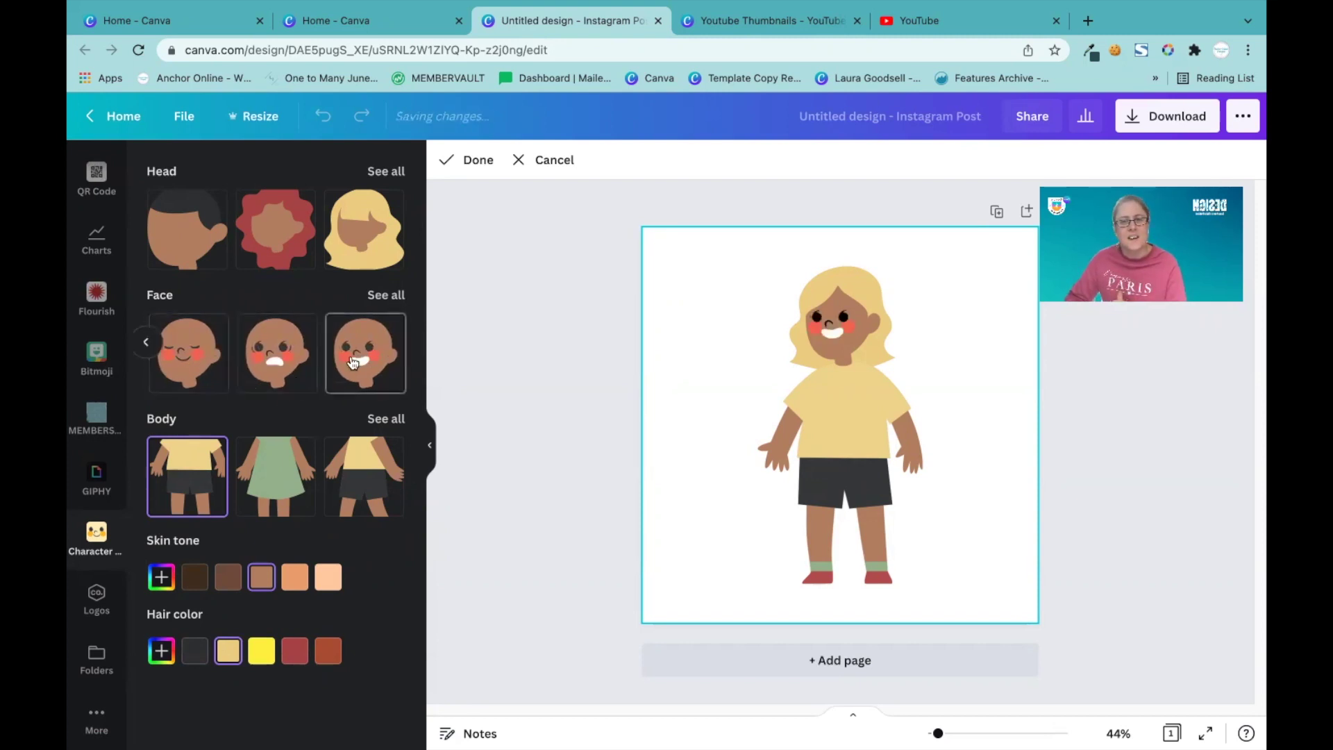
click(174, 367)
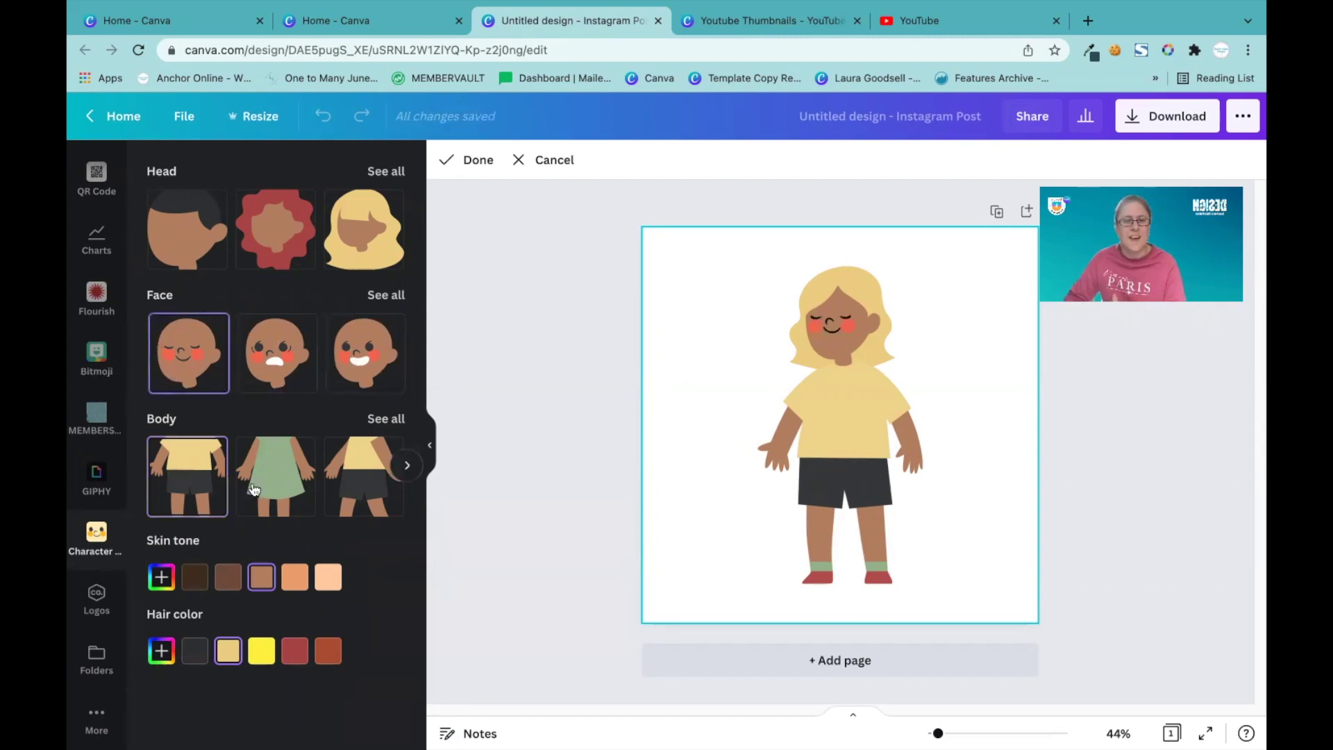
Try several body poses, then choose the seated yellow-shirt, black-shorts body.
mouse_move(408, 467)
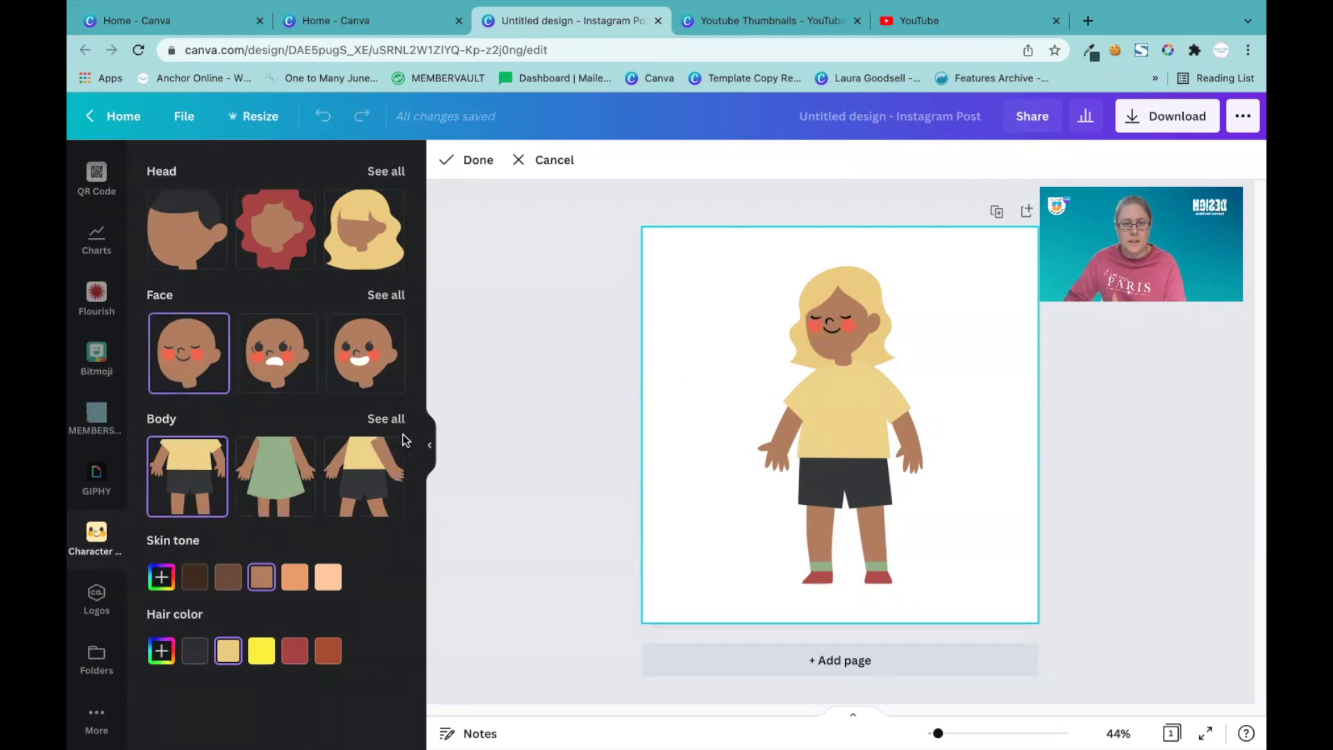
click(388, 419)
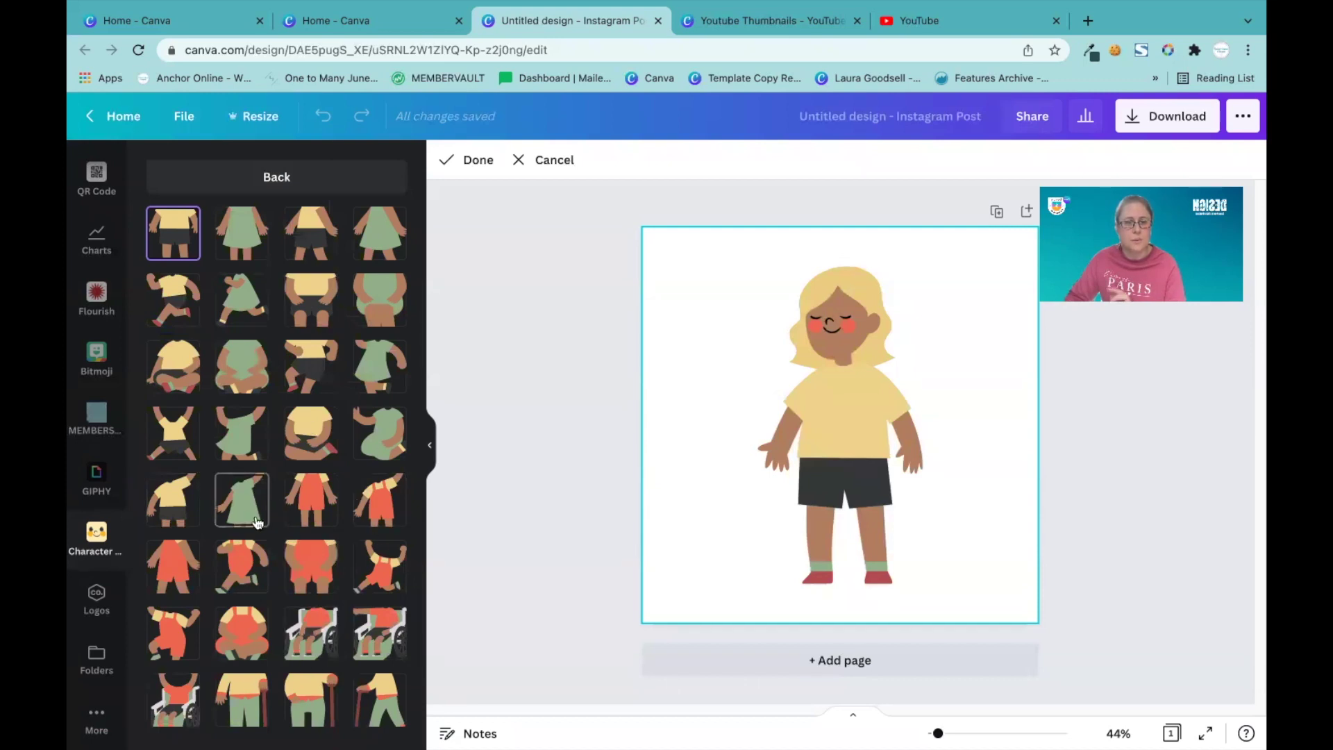
click(245, 375)
click(239, 428)
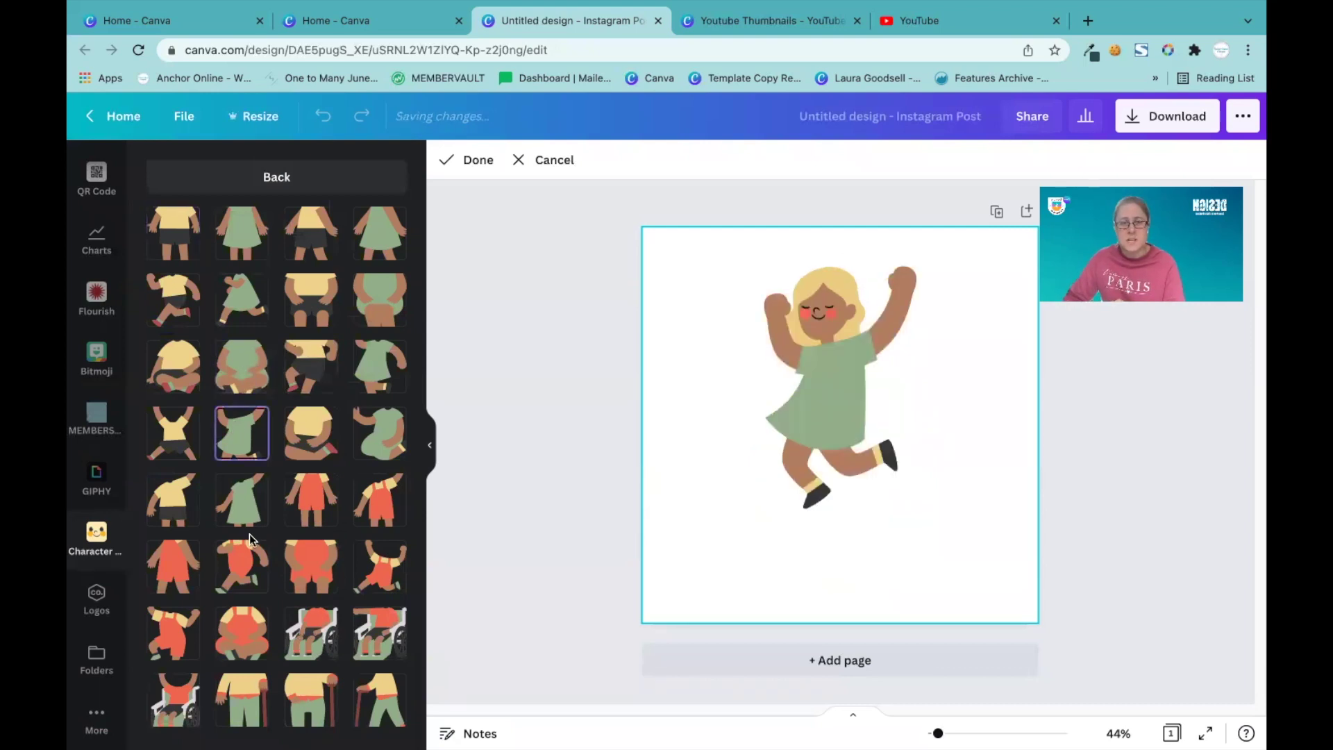
click(311, 500)
click(379, 500)
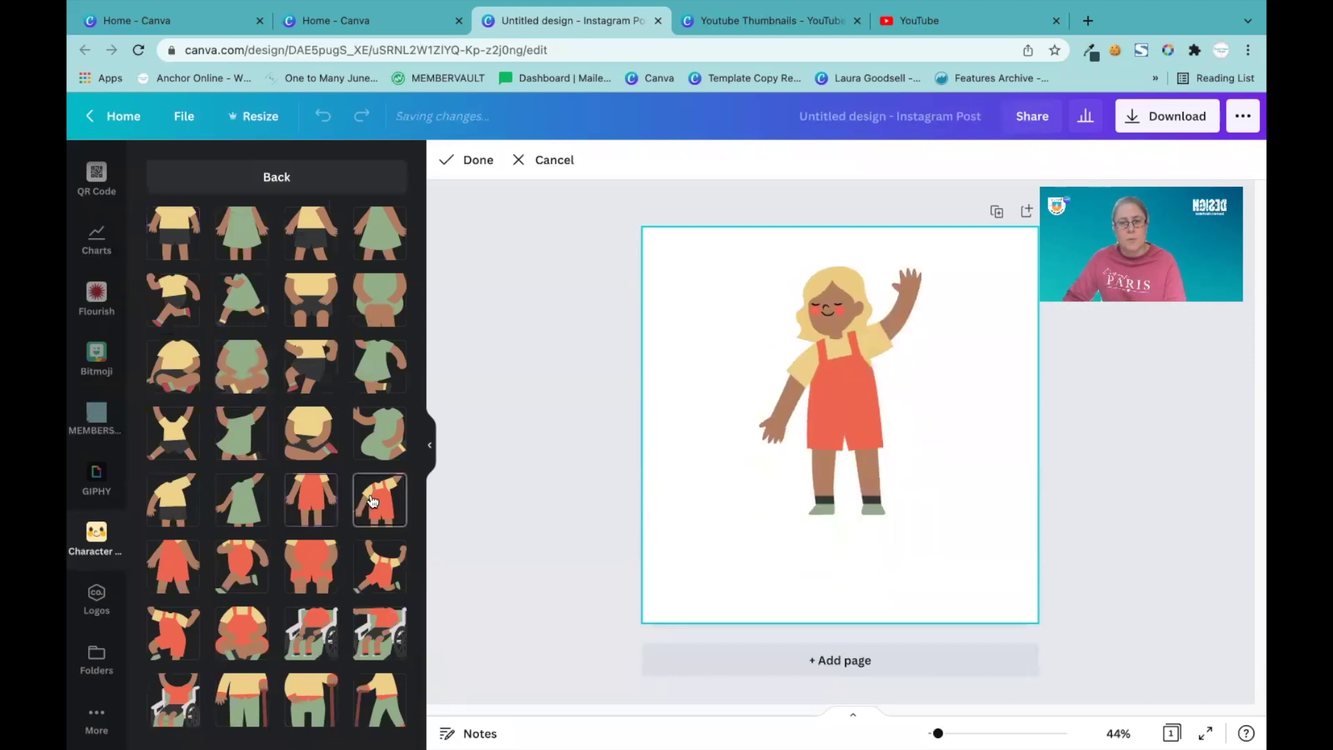
click(245, 630)
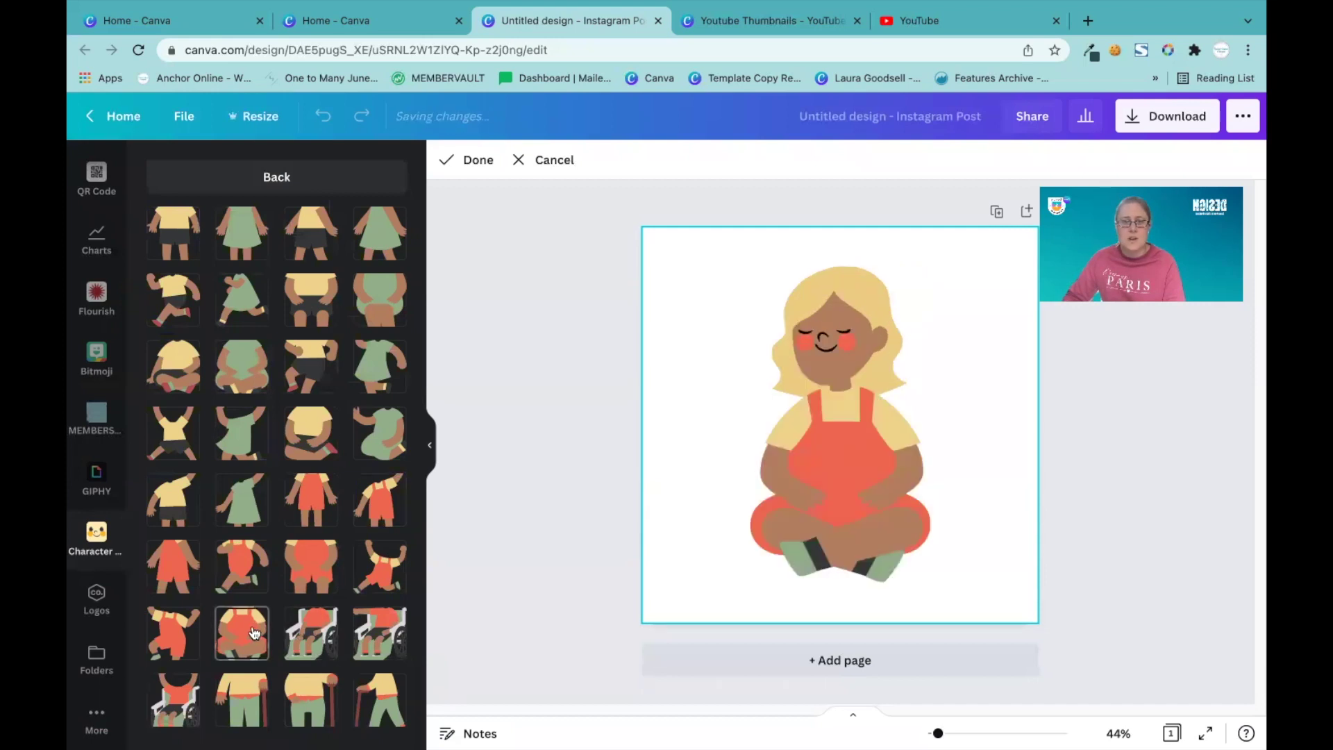
click(250, 386)
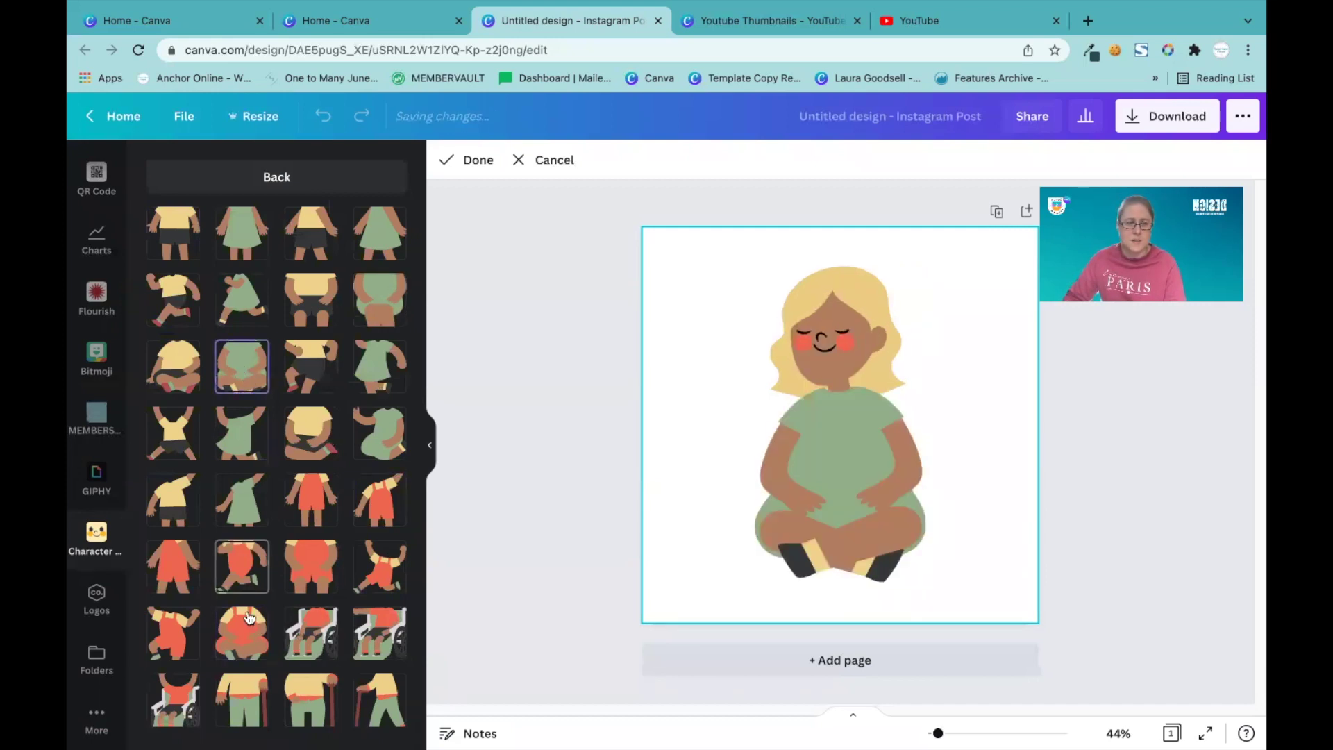
click(178, 368)
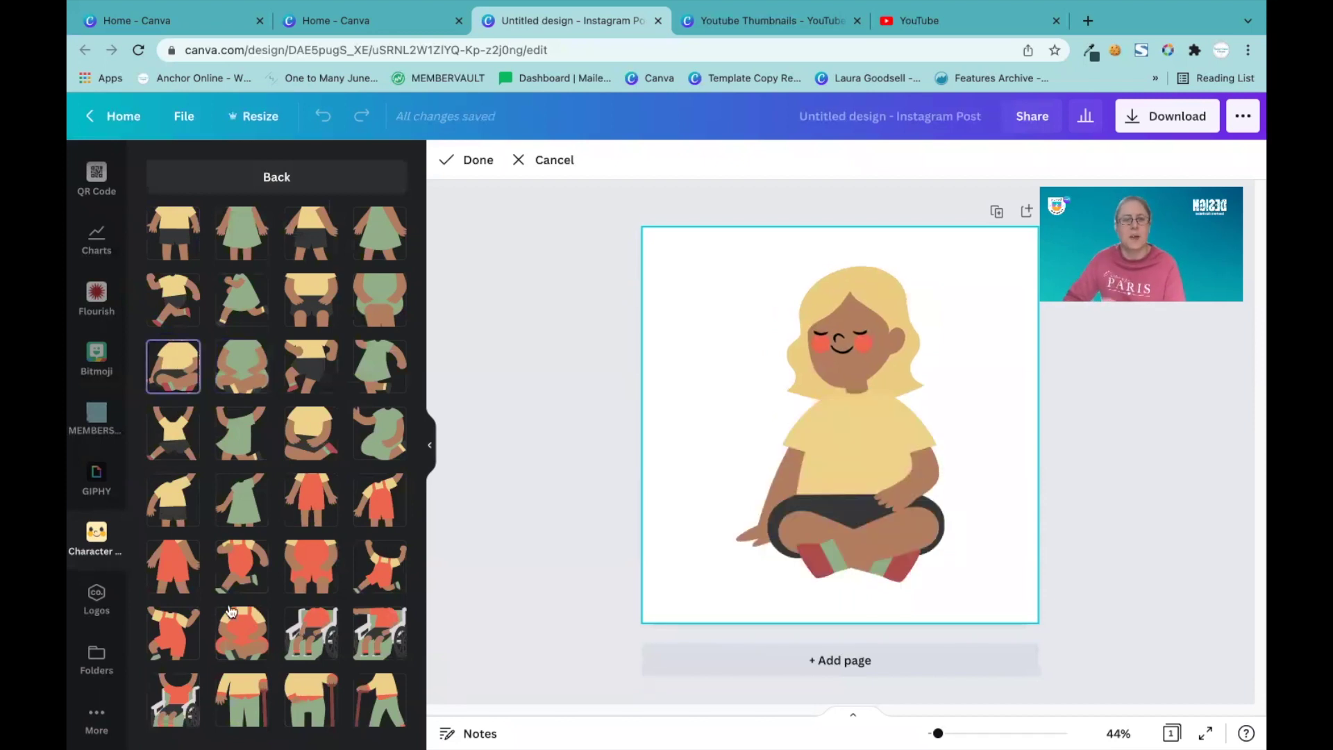
click(294, 178)
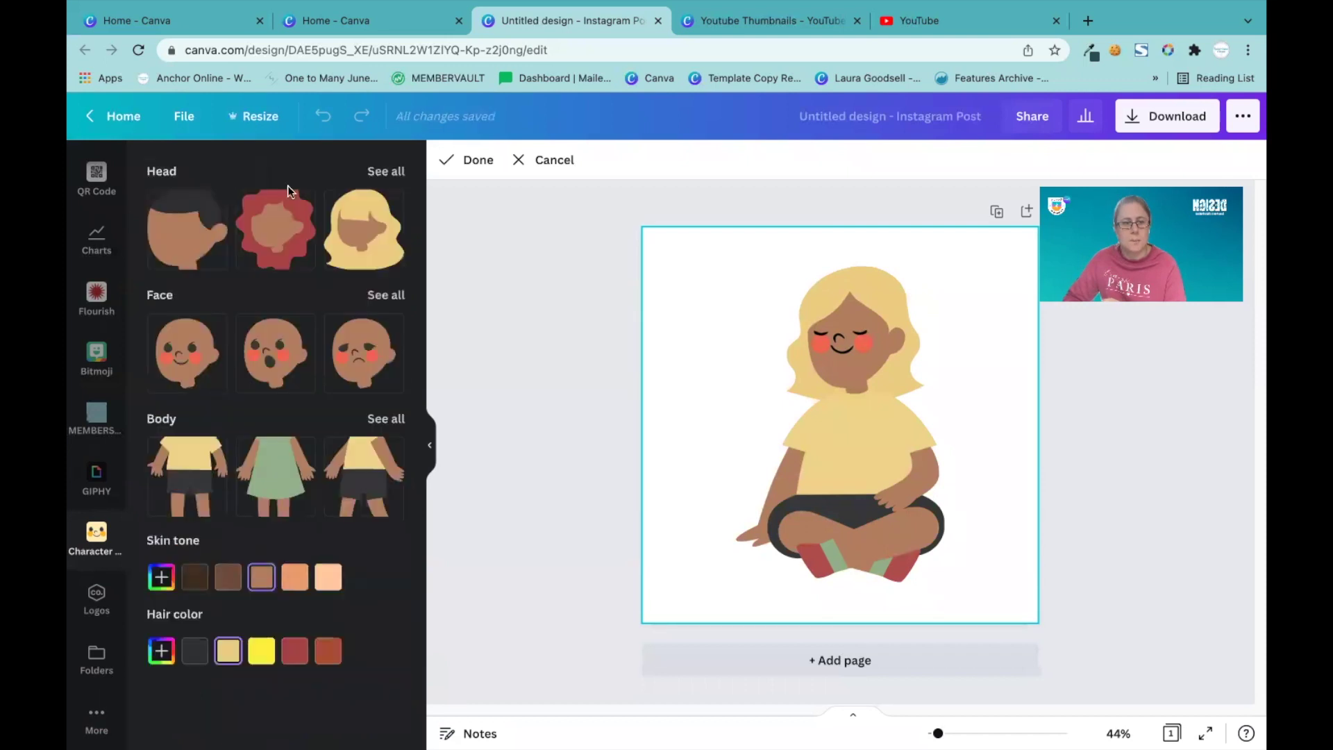
Set a light orange skin tone, finish the character, and centre it on the page.
click(292, 583)
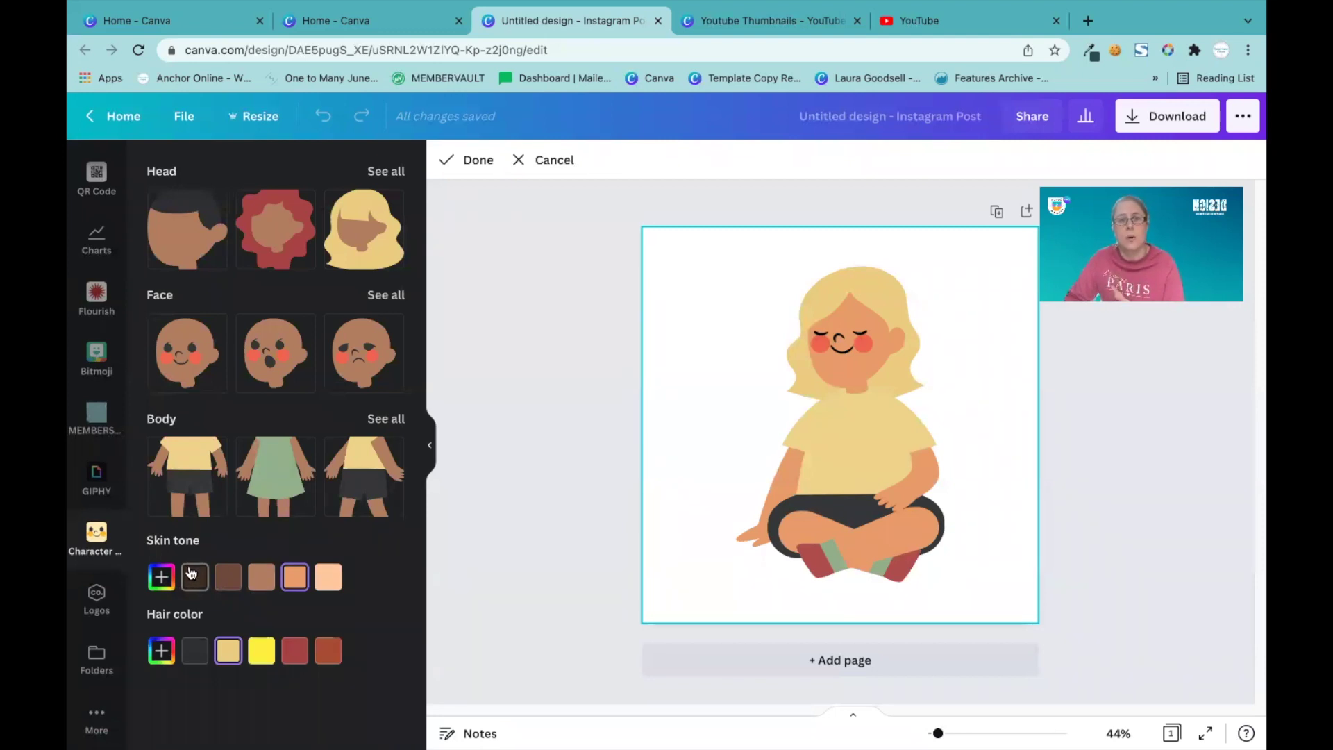
click(472, 161)
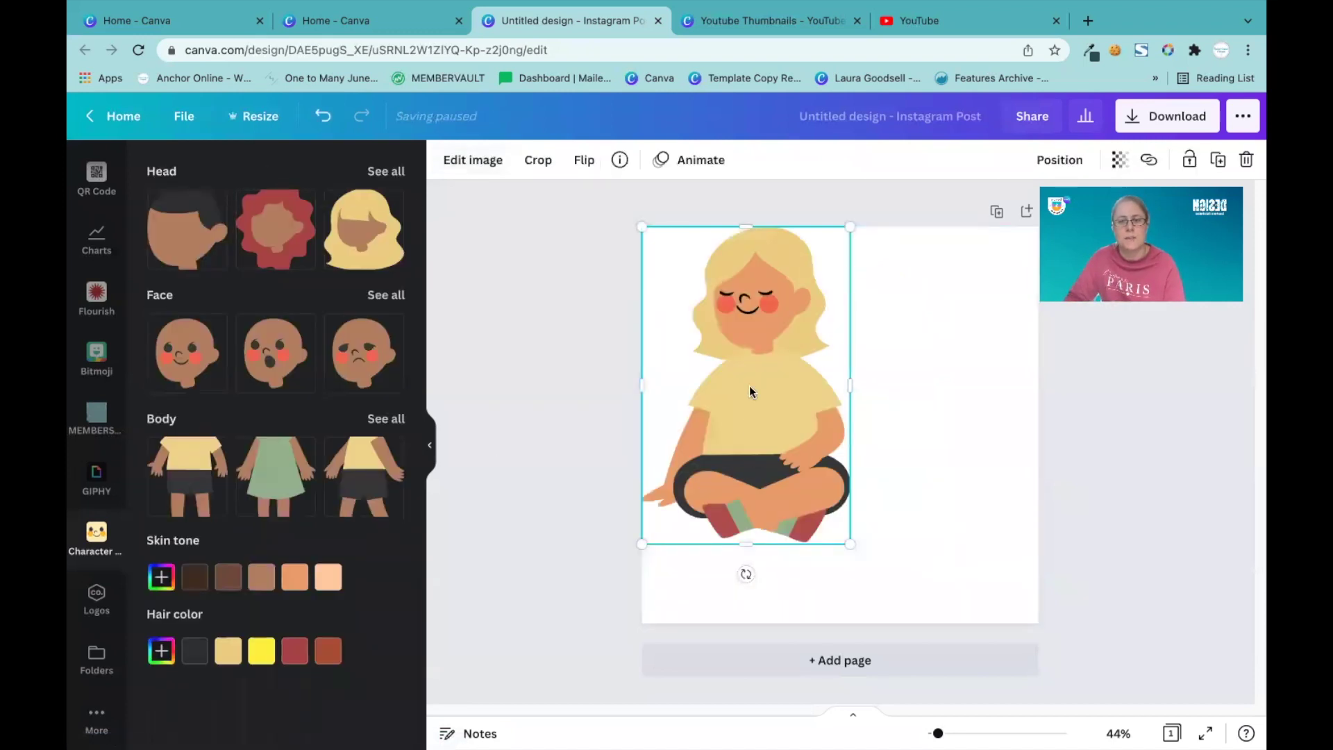
drag(750, 391, 848, 426)
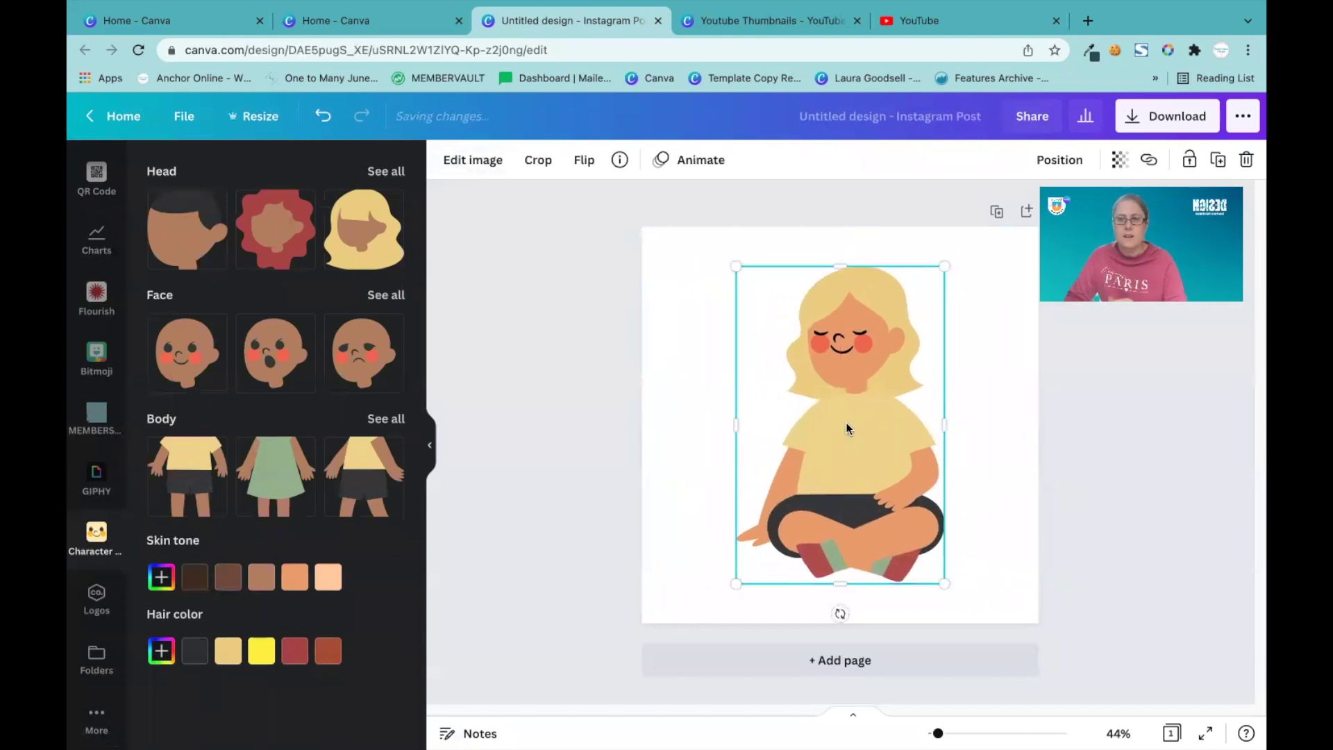
click(571, 361)
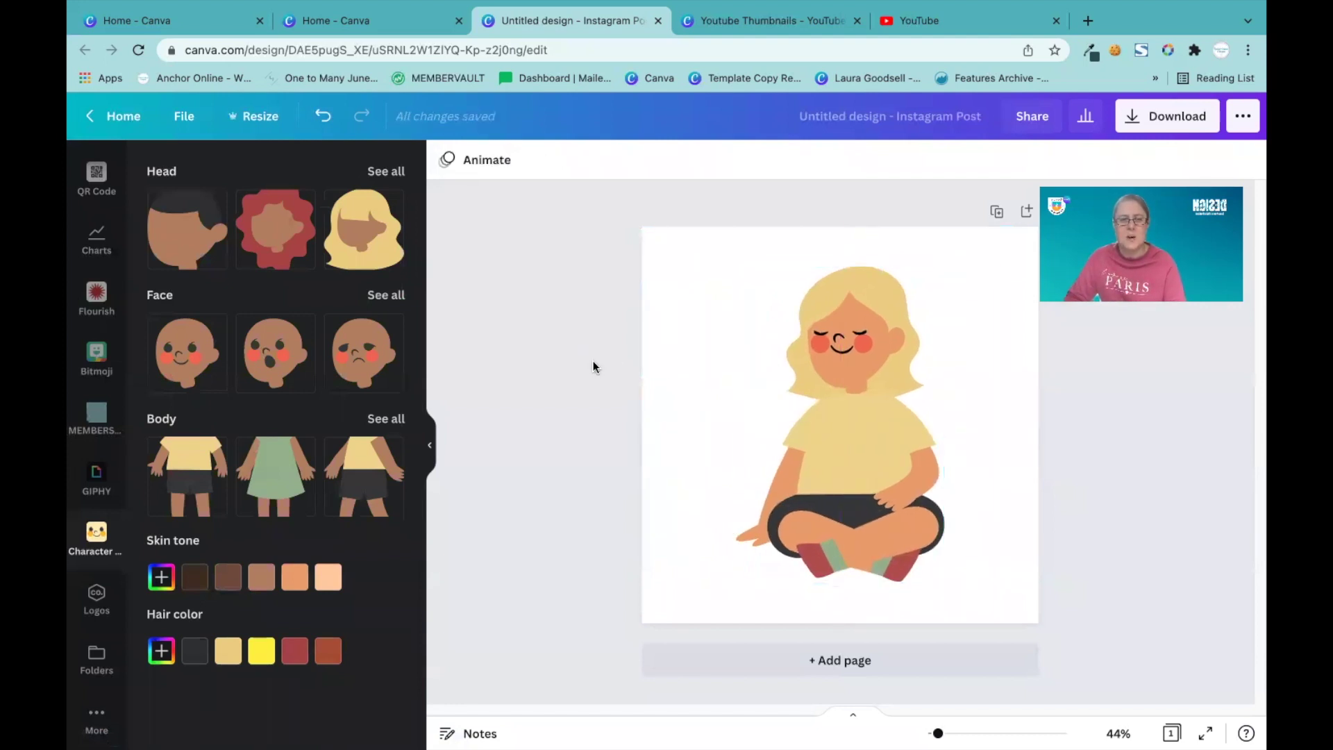
Search Elements for 'glasses' and add the black glasses graphic to the page.
scroll(90, 306, up, 5)
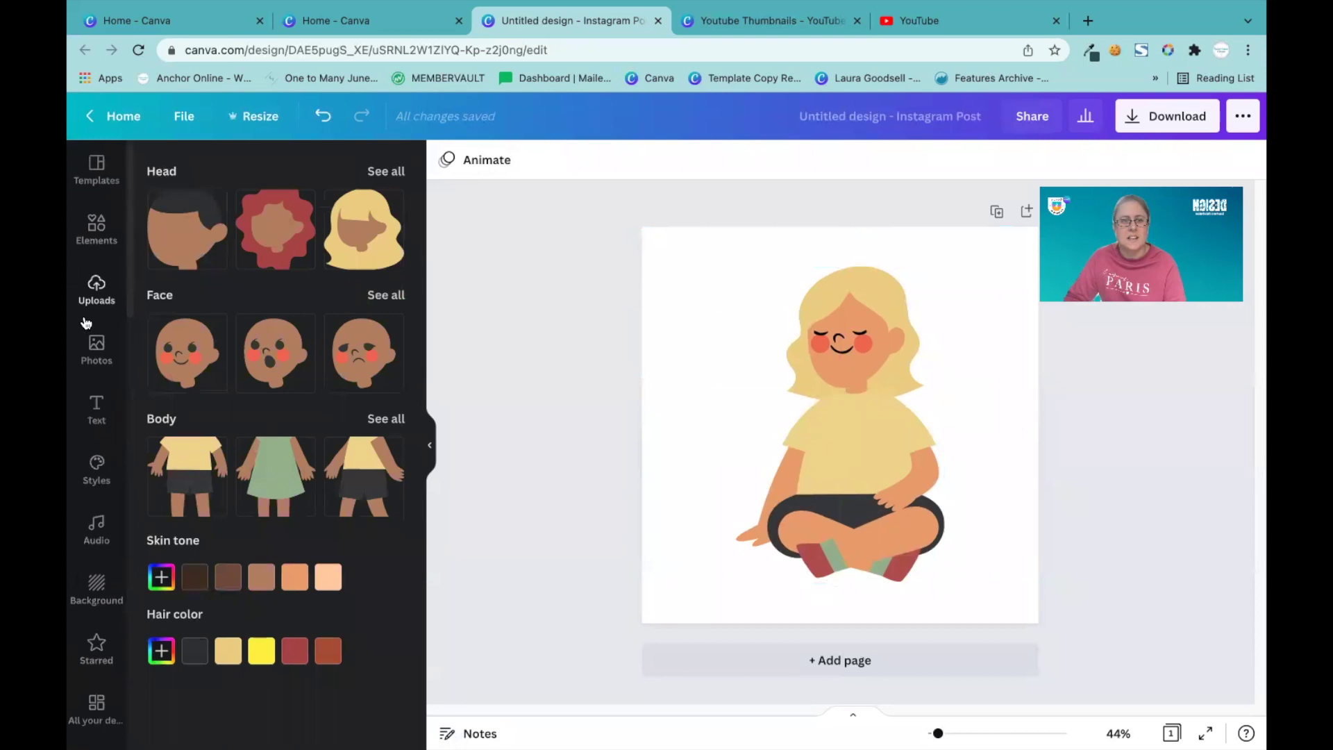
click(96, 233)
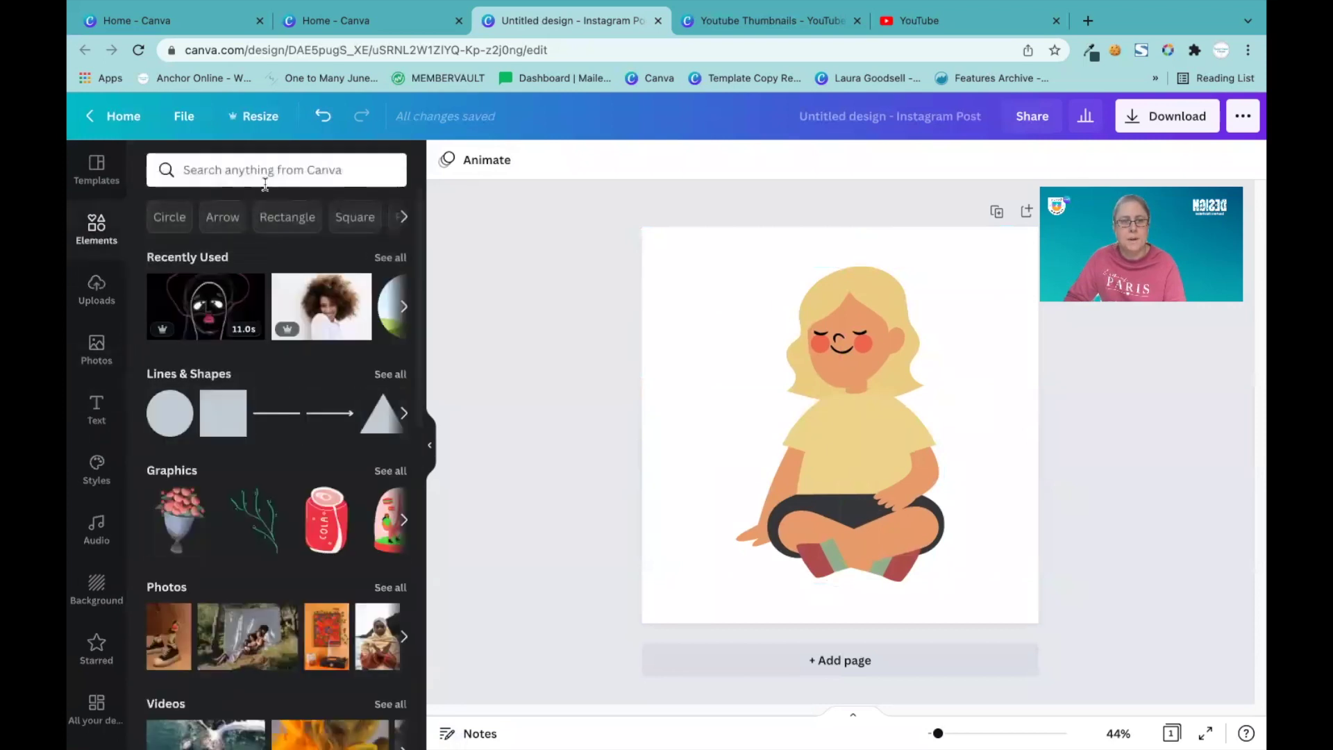
click(274, 166)
text(glasses)
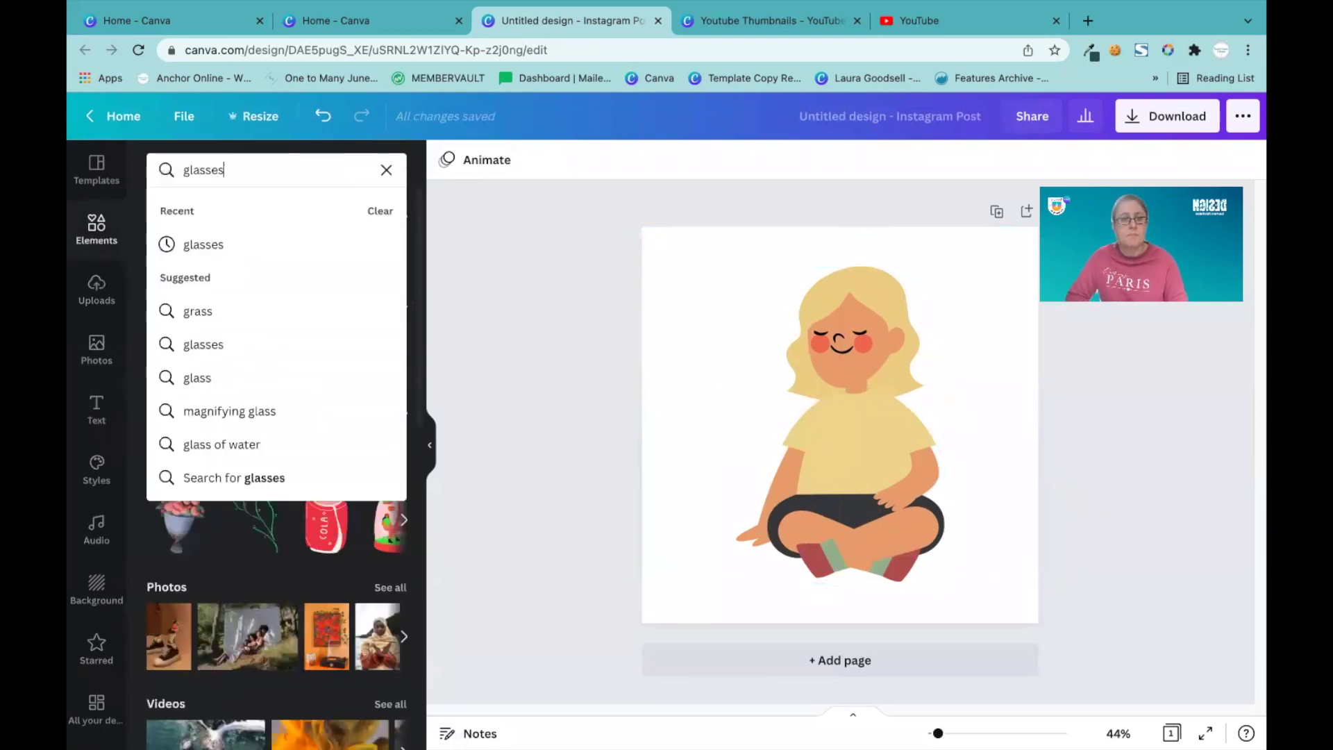
key(Return)
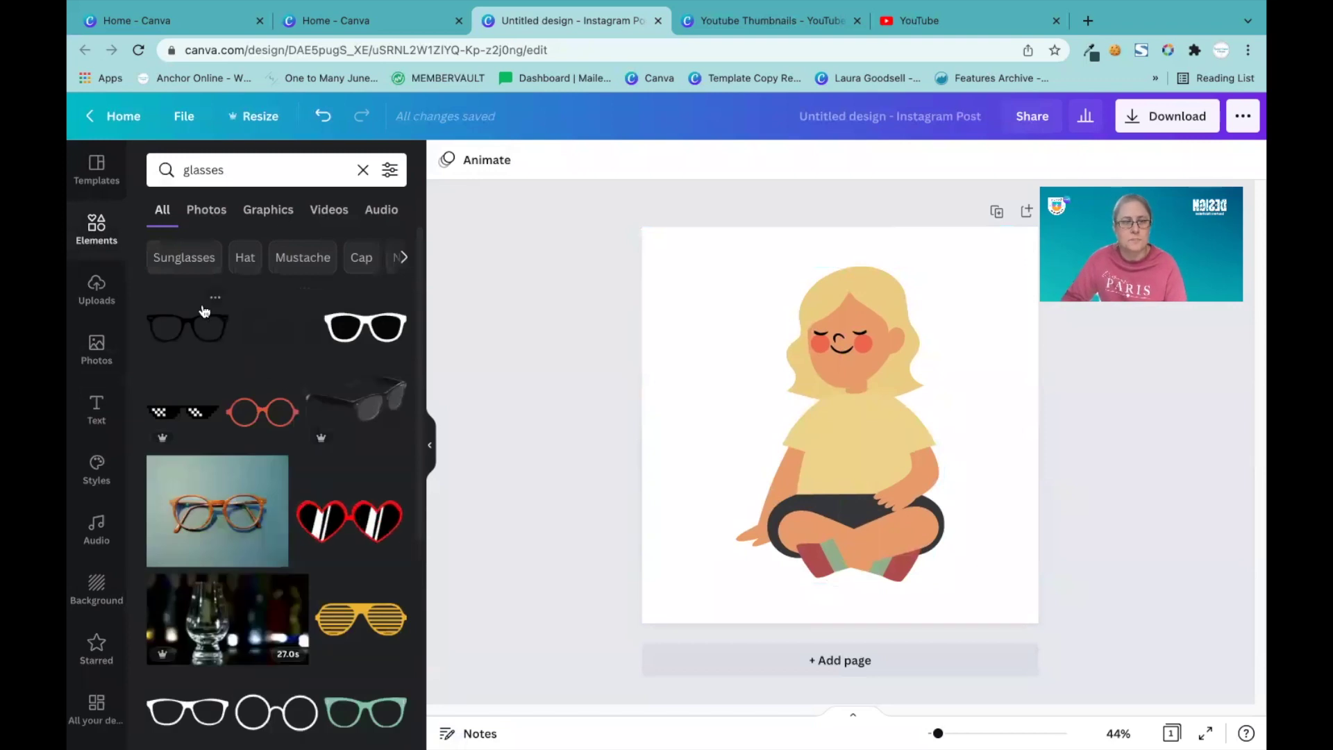
click(180, 329)
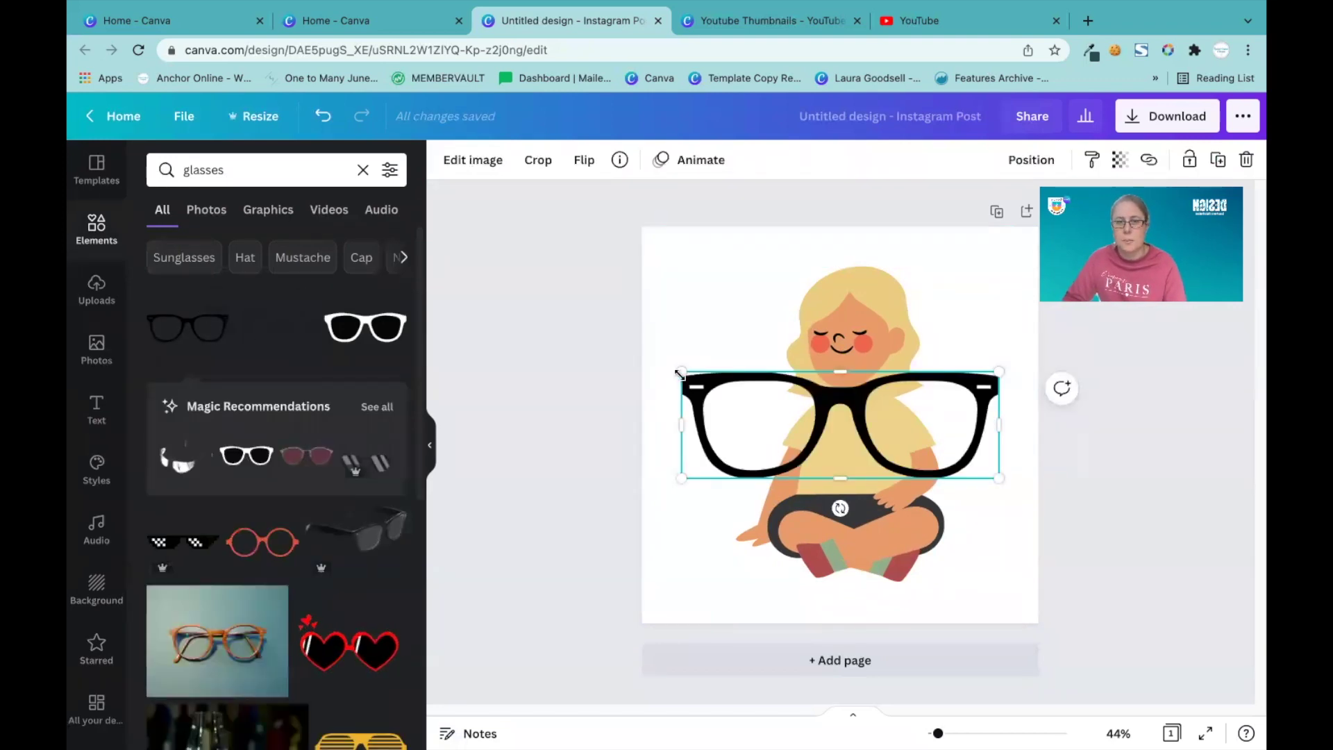
Shrink the glasses and position them over the girl's eyes.
drag(680, 374, 897, 443)
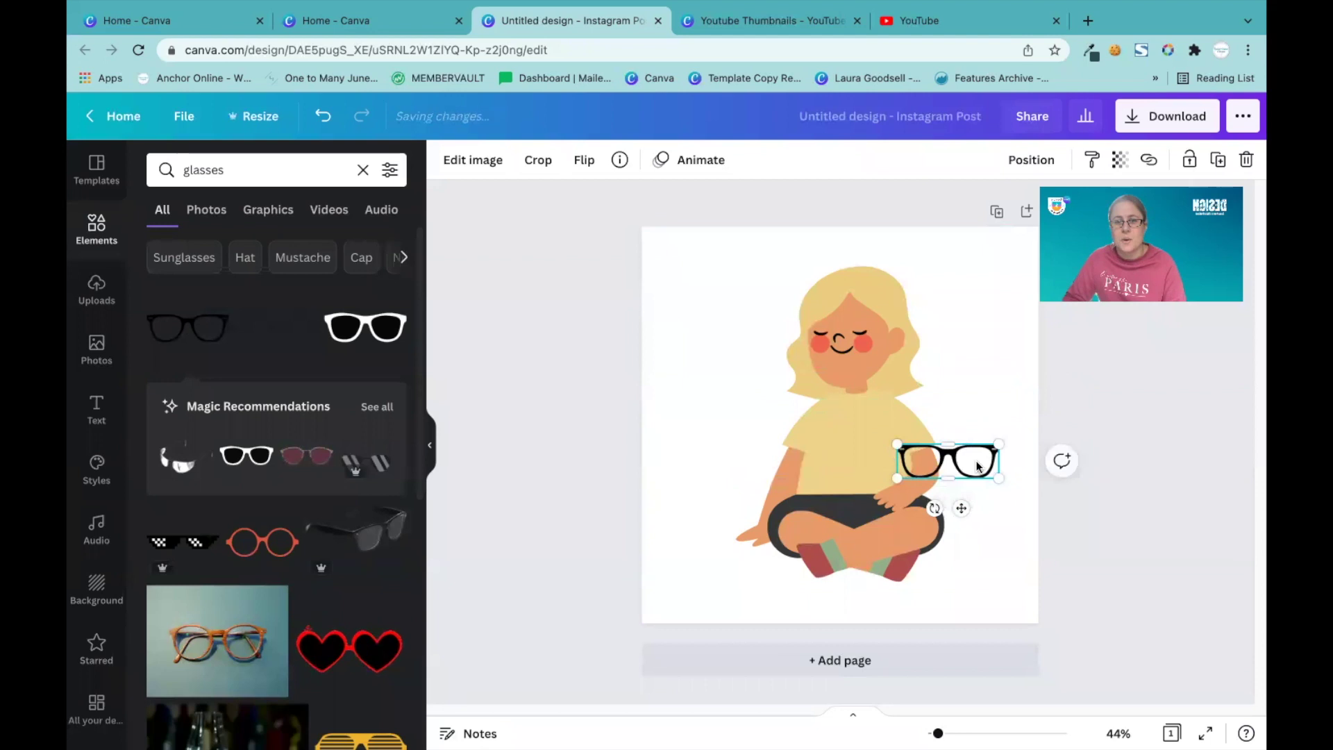
drag(977, 465, 827, 336)
click(723, 342)
click(799, 325)
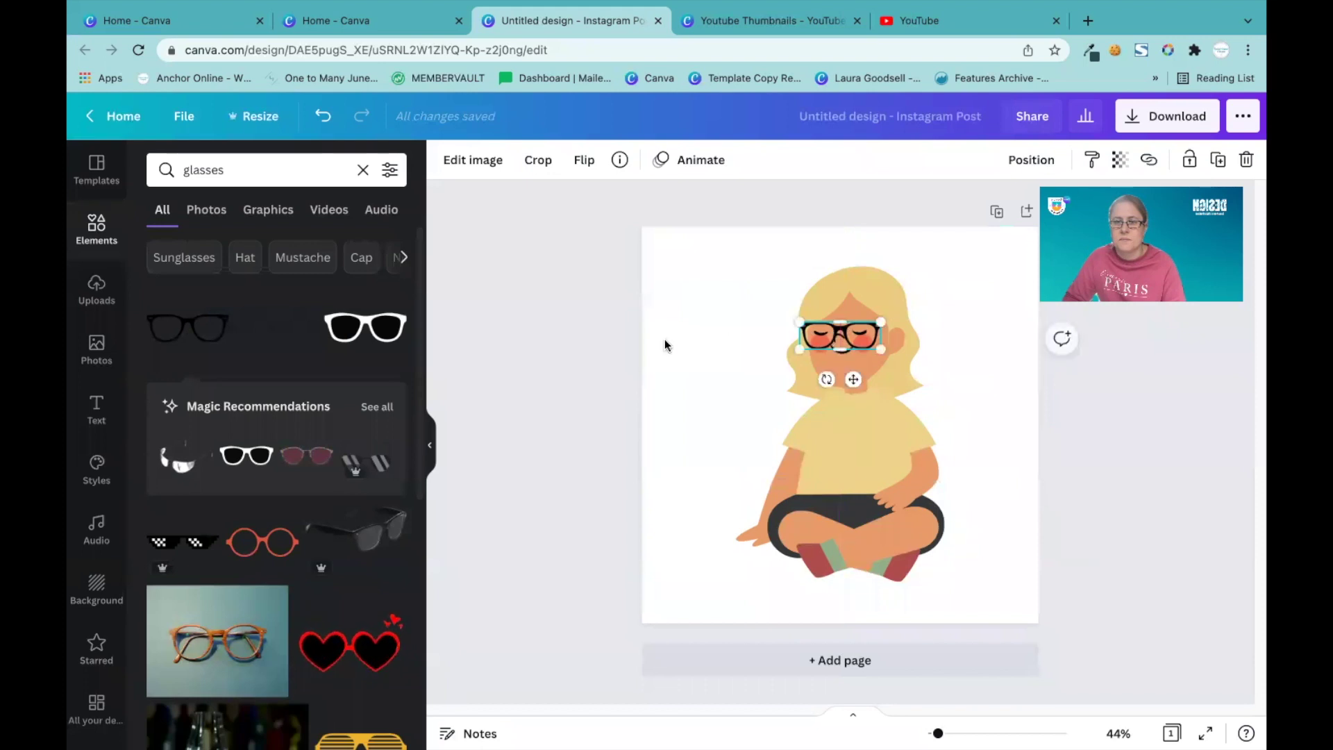
click(665, 339)
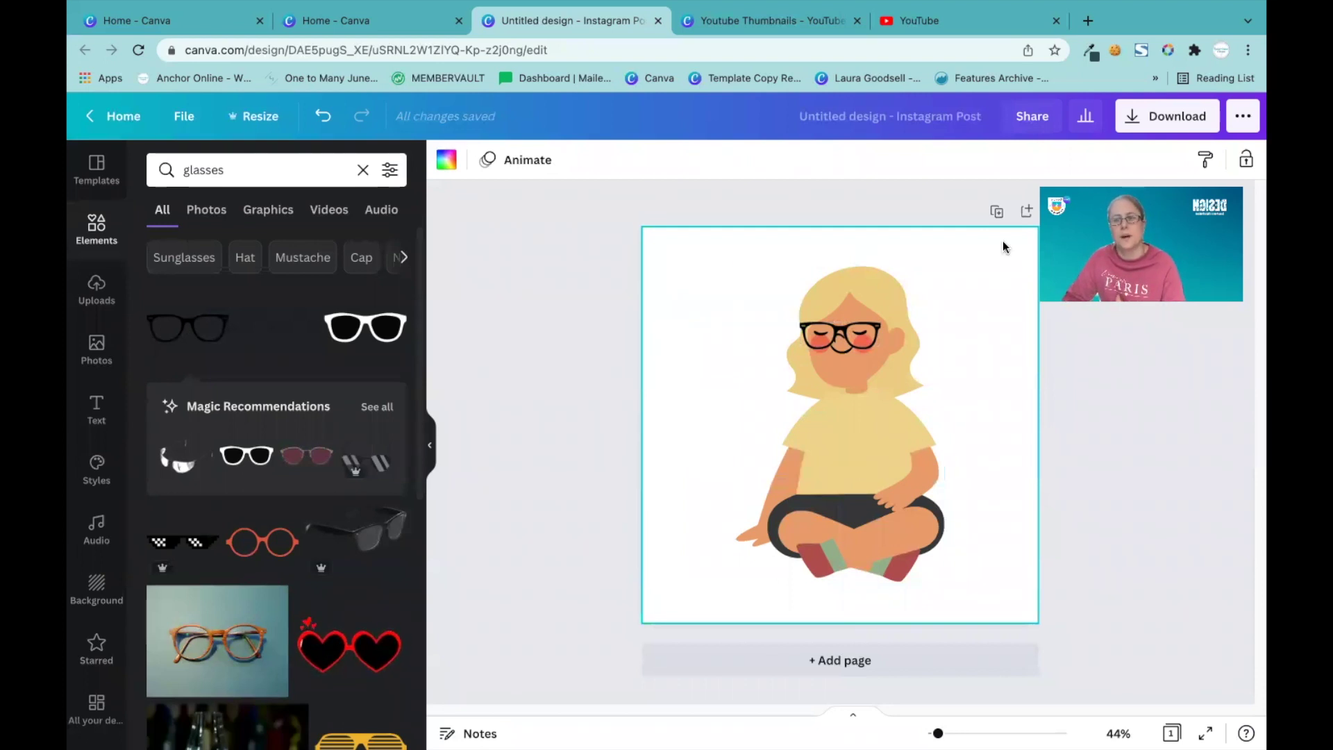
Download the design as a PNG with a transparent background.
click(1153, 124)
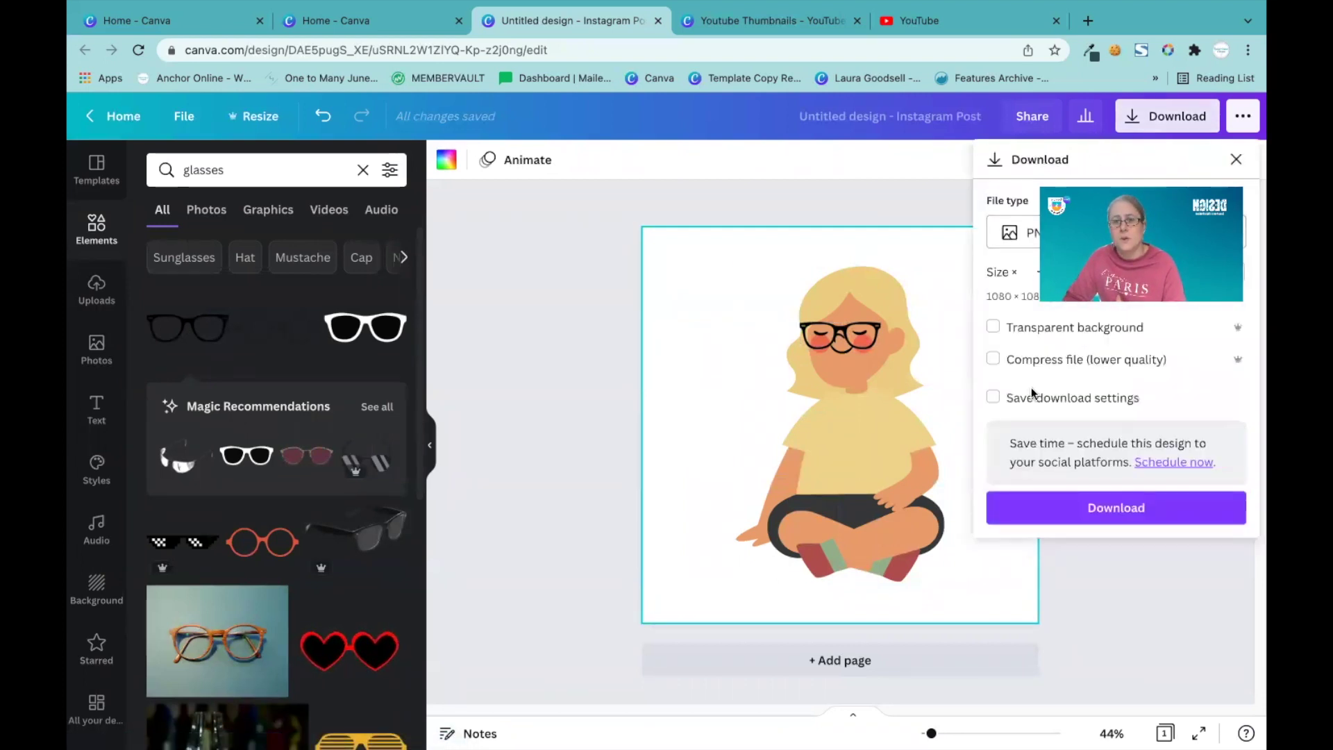
click(1025, 334)
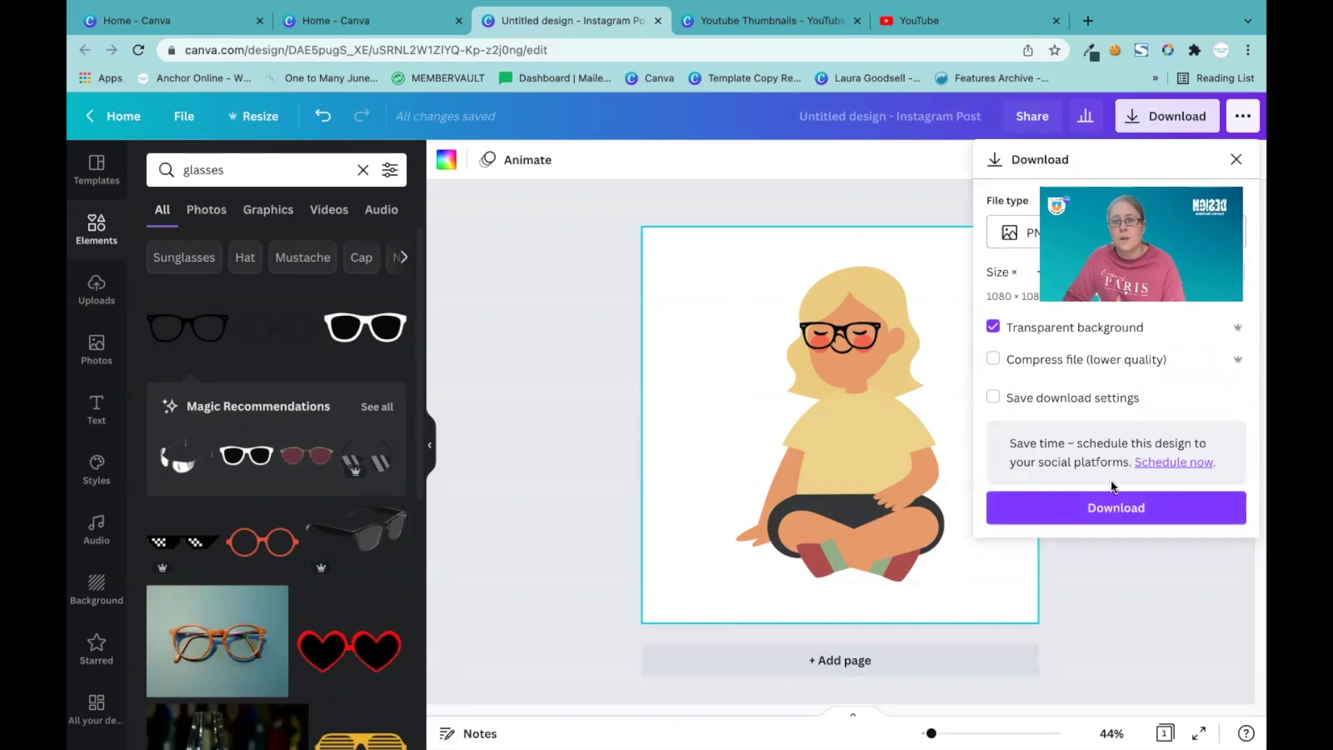
click(1117, 508)
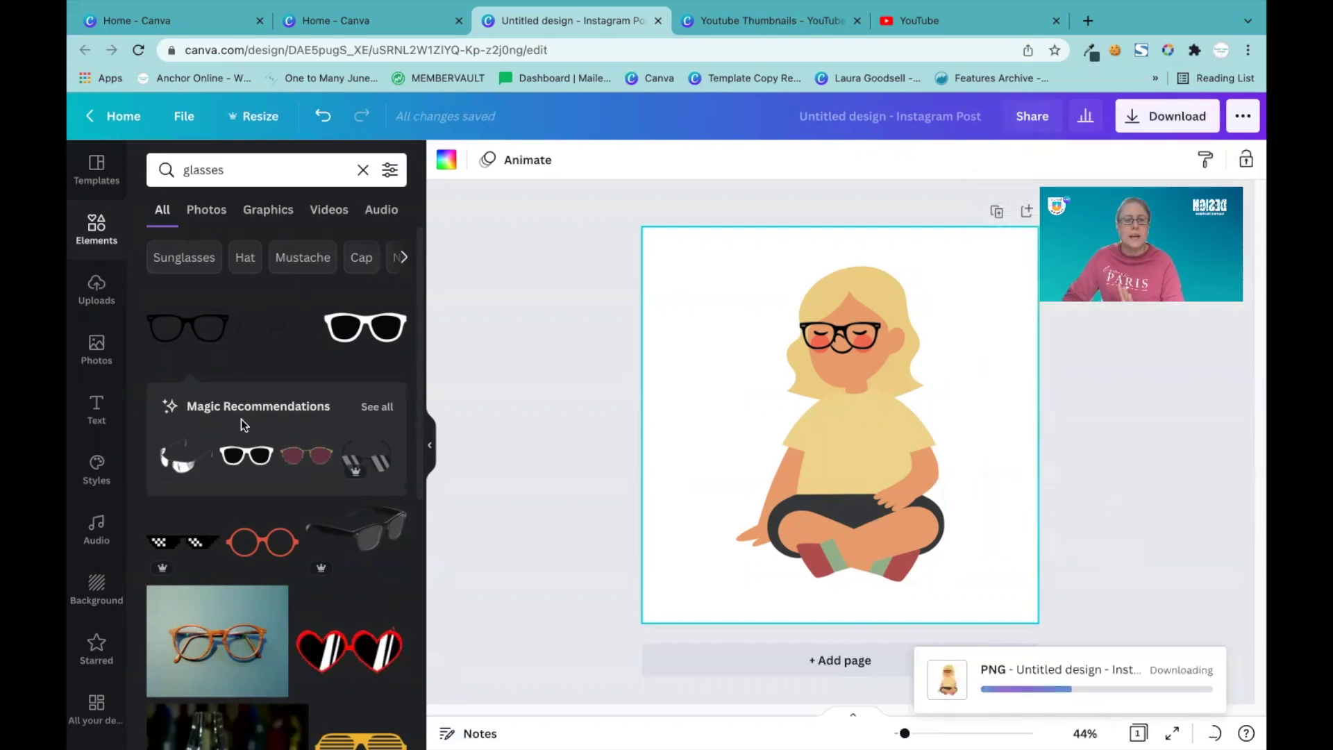
scroll(87, 688, down, 5)
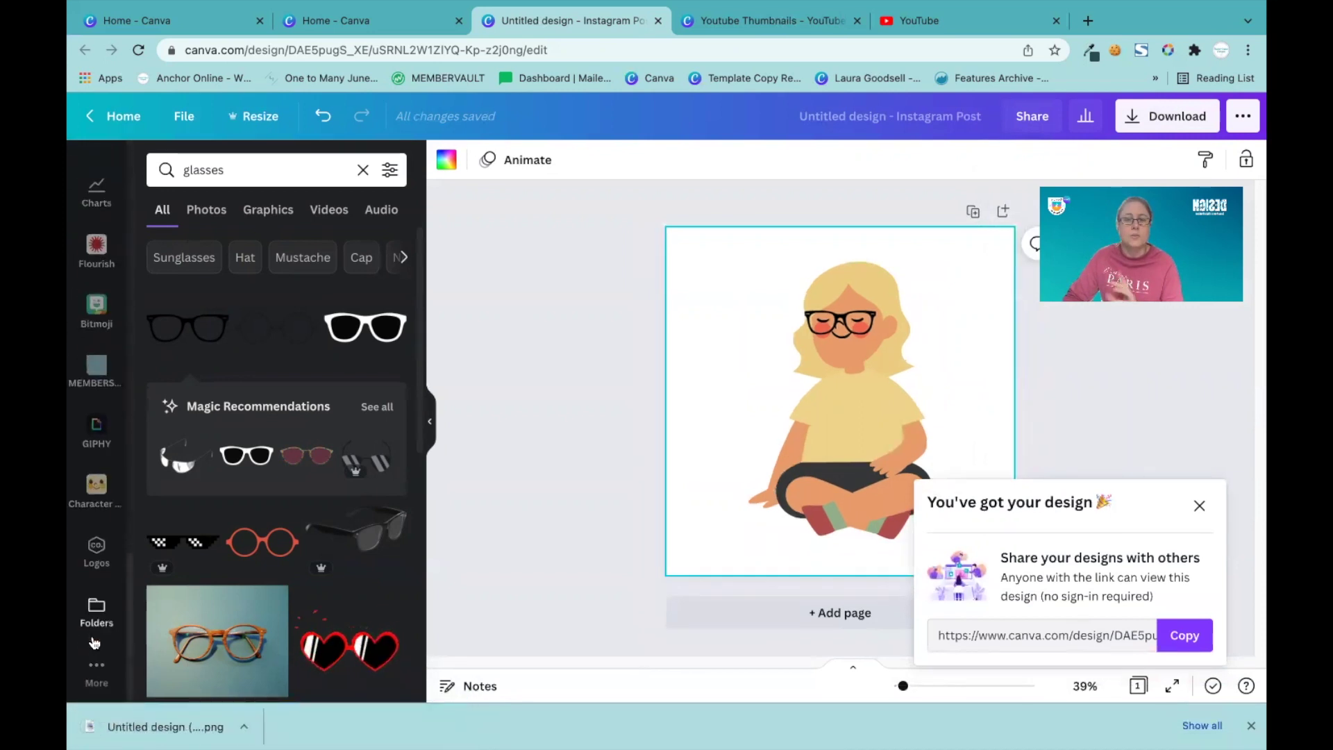
click(97, 494)
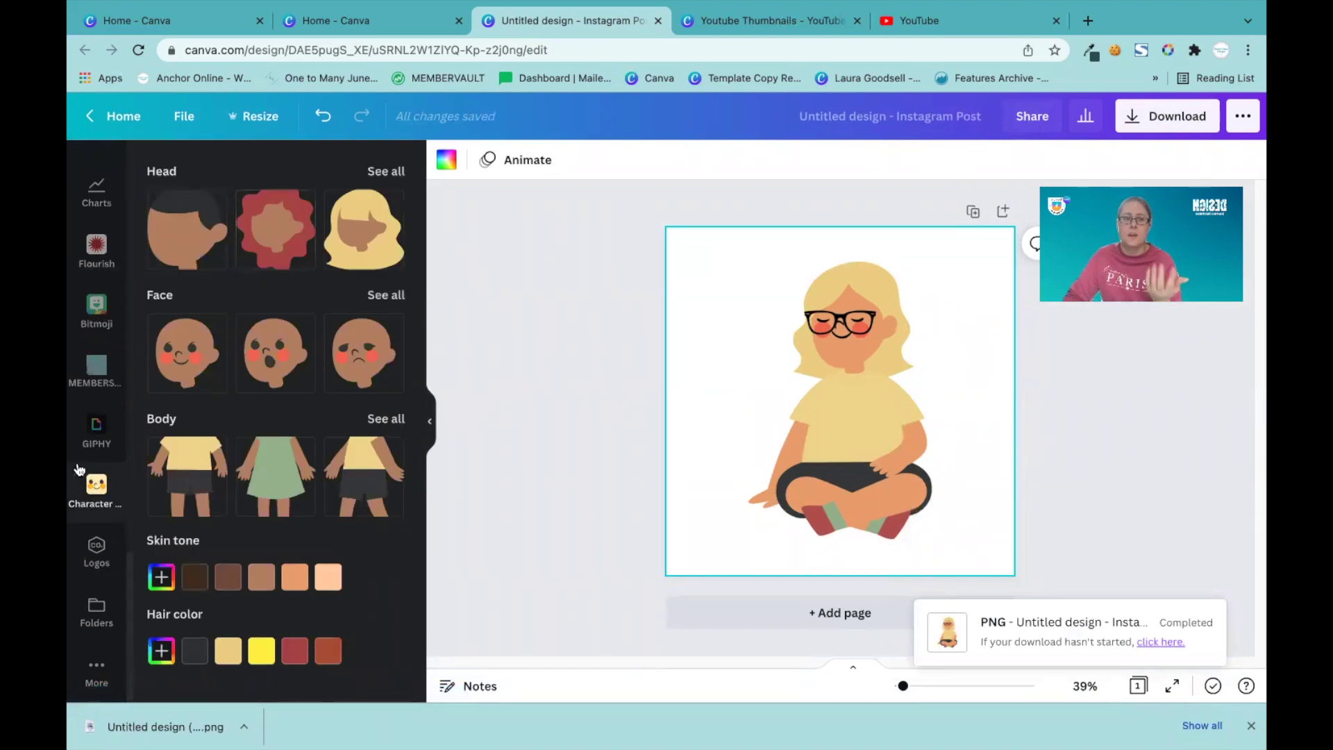
scroll(78, 471, up, 5)
scroll(78, 470, up, 5)
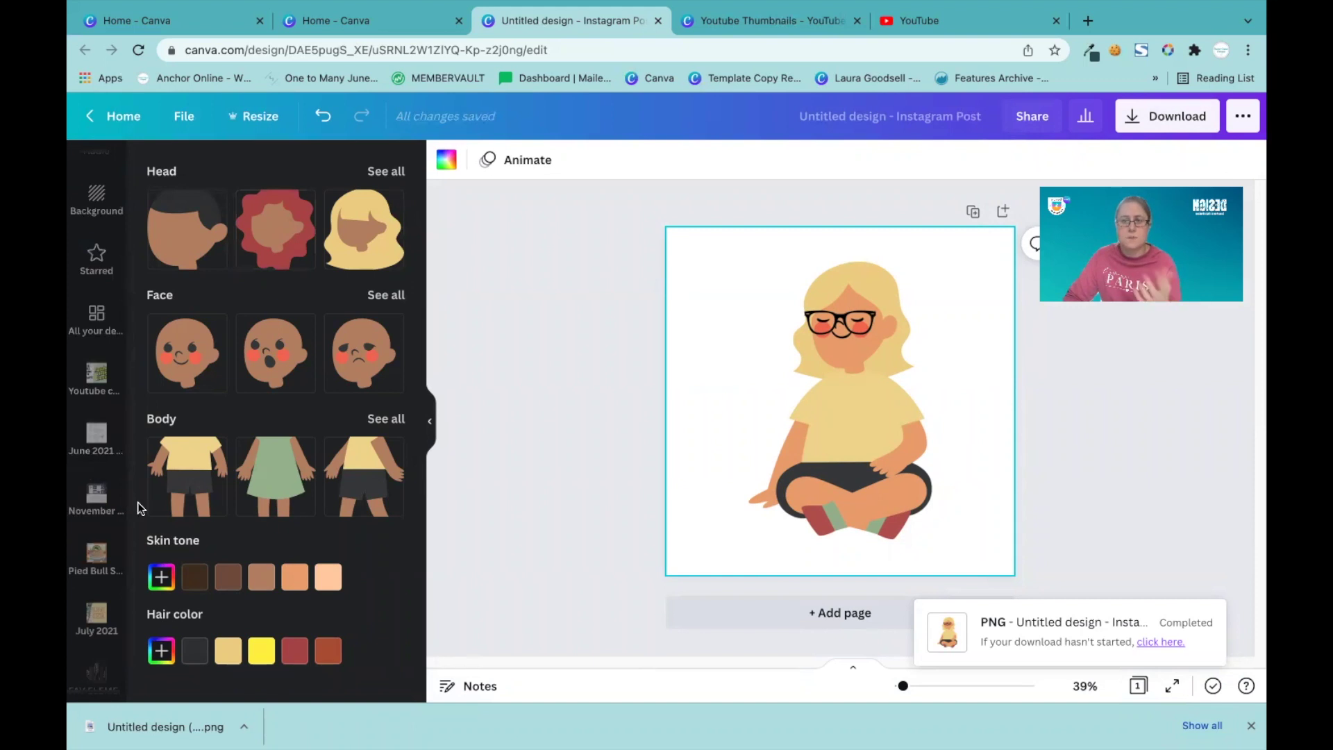